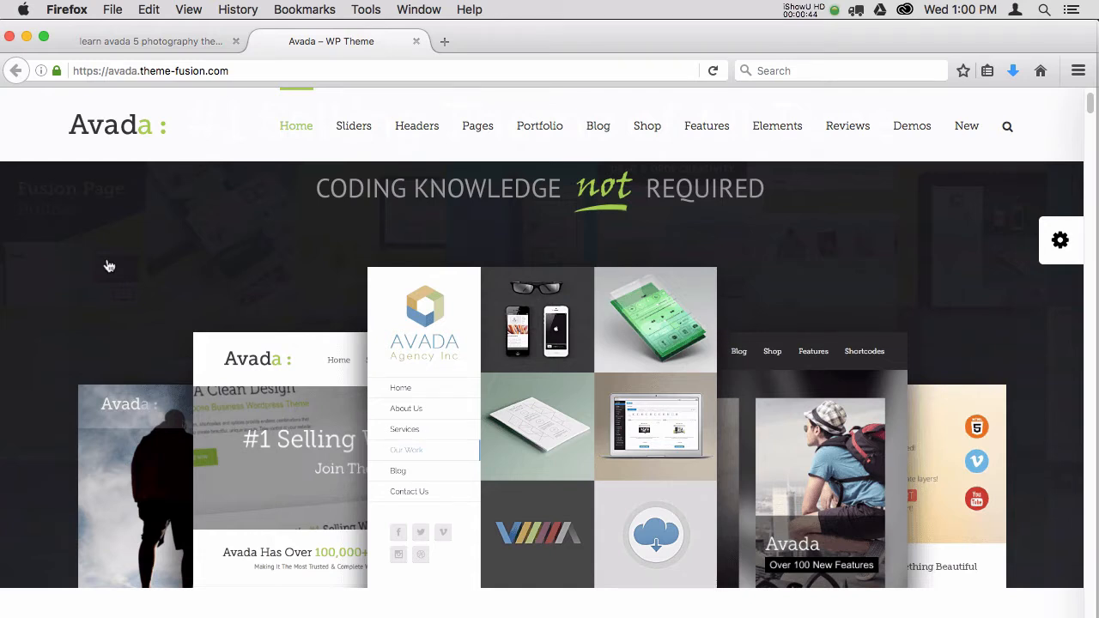
# Browse the gallery of Avada demo sites, then return to the photography site's home page.
pyautogui.click(1061, 243)
pyautogui.moveTo(1061, 249)
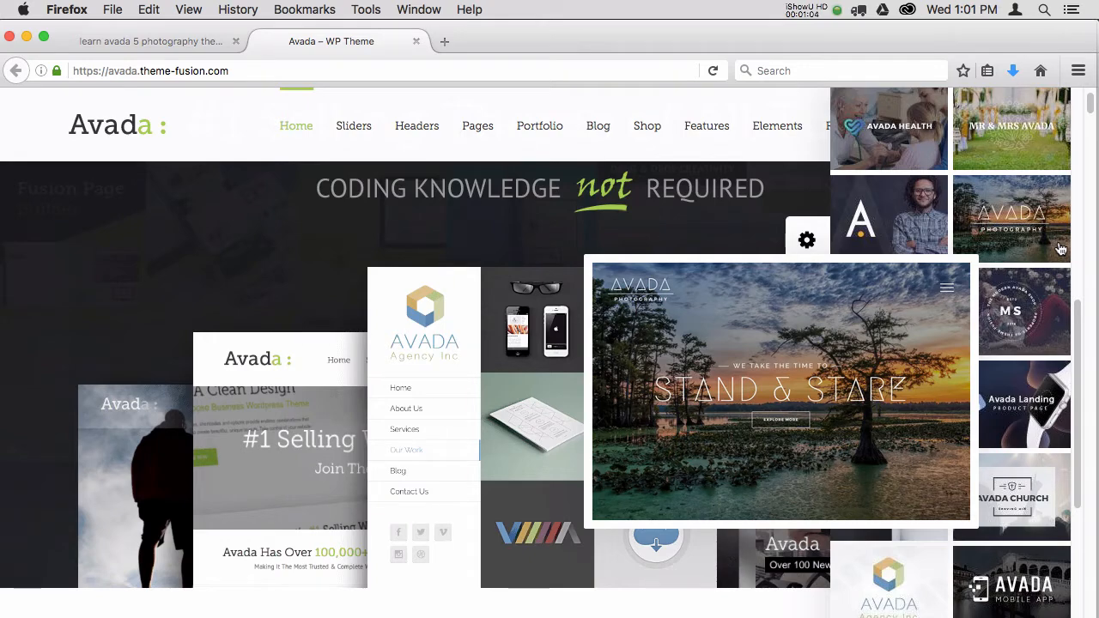
pyautogui.click(165, 43)
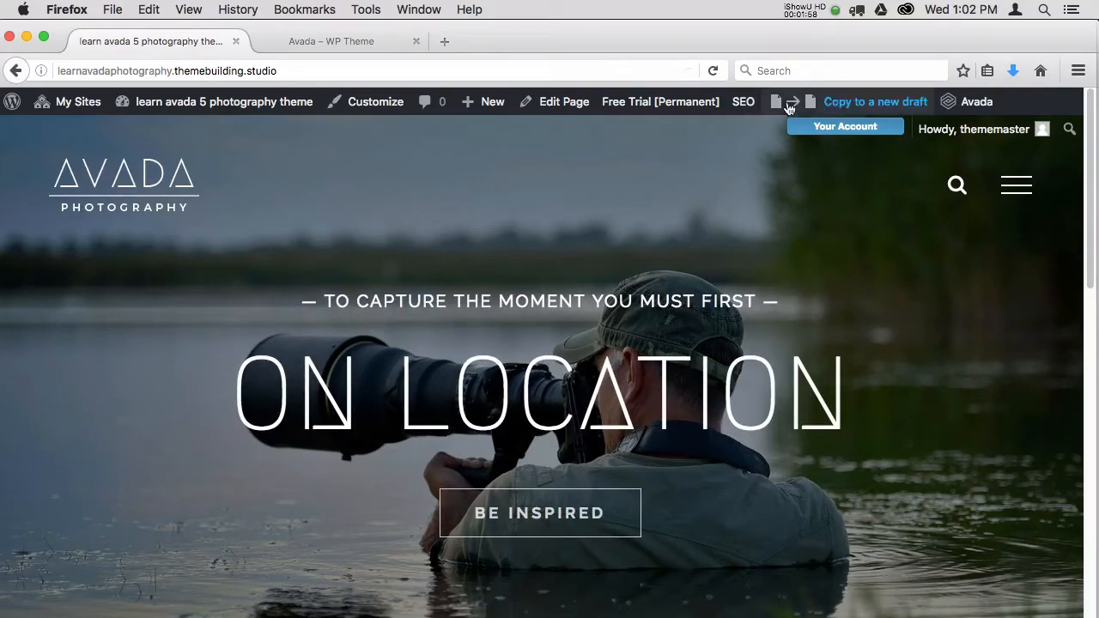
# Copy the home page to a new draft, title it "Home v1" and publish it.
pyautogui.click(839, 104)
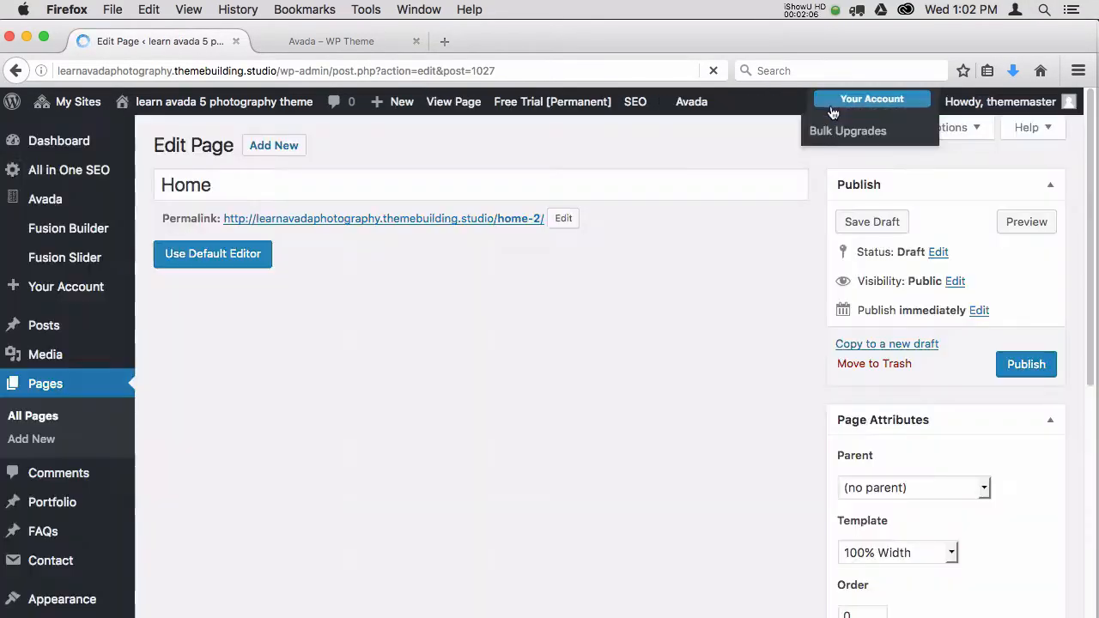
pyautogui.click(284, 183)
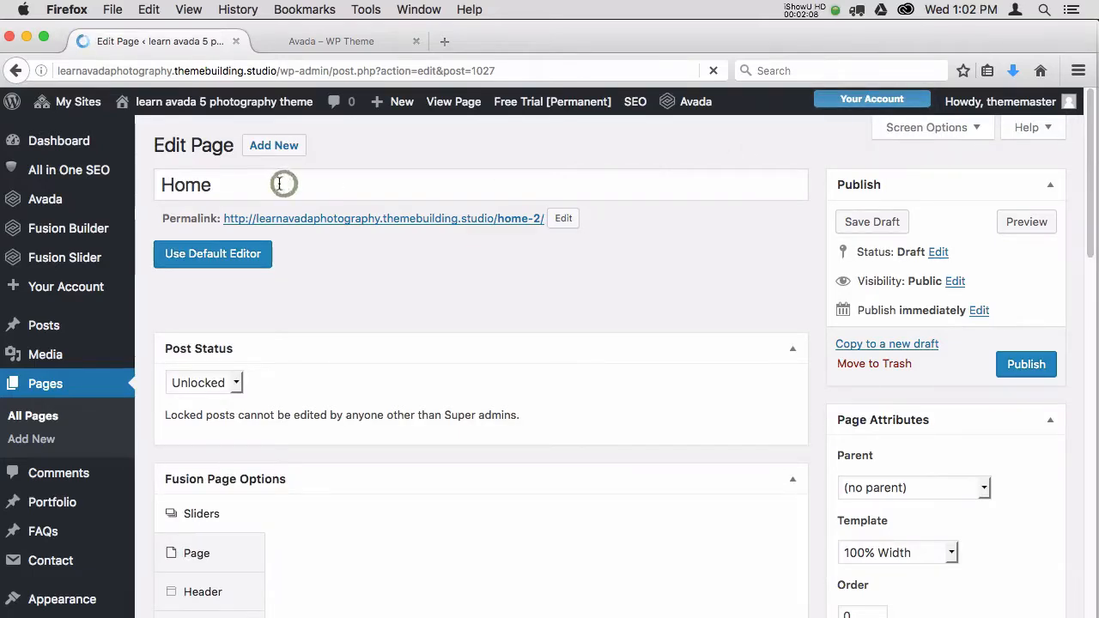
pyautogui.click(247, 185)
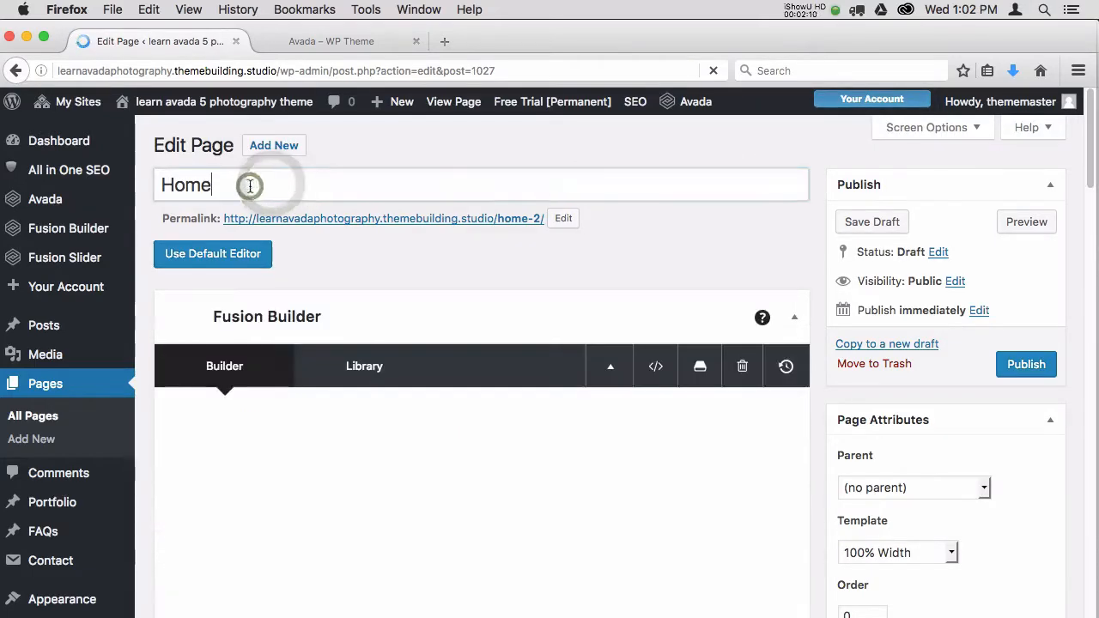
pyautogui.write('v1')
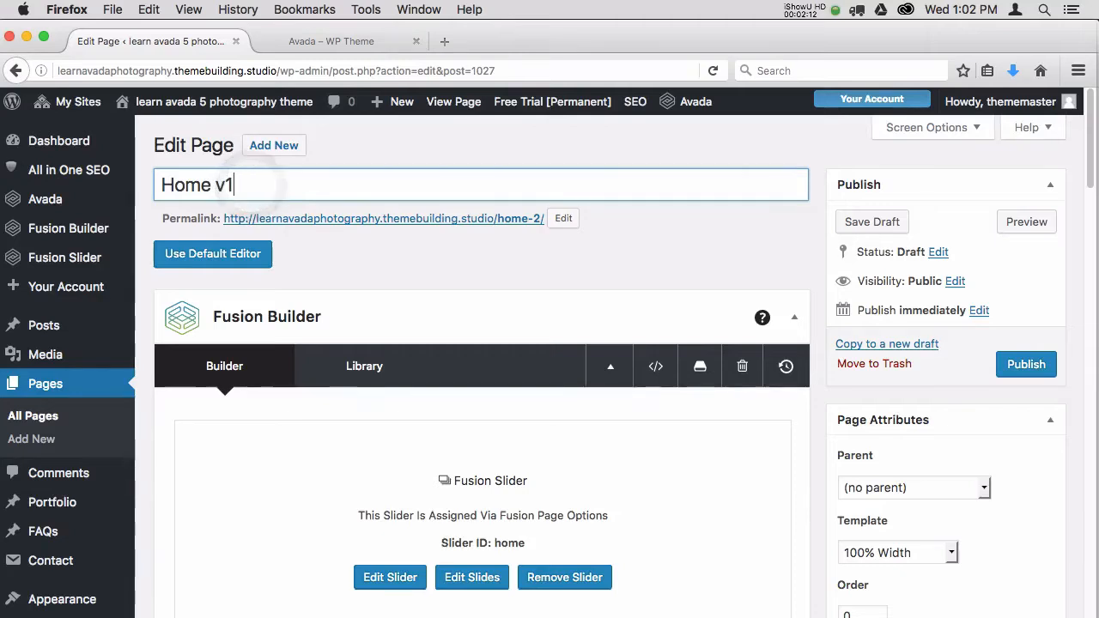
pyautogui.click(1020, 365)
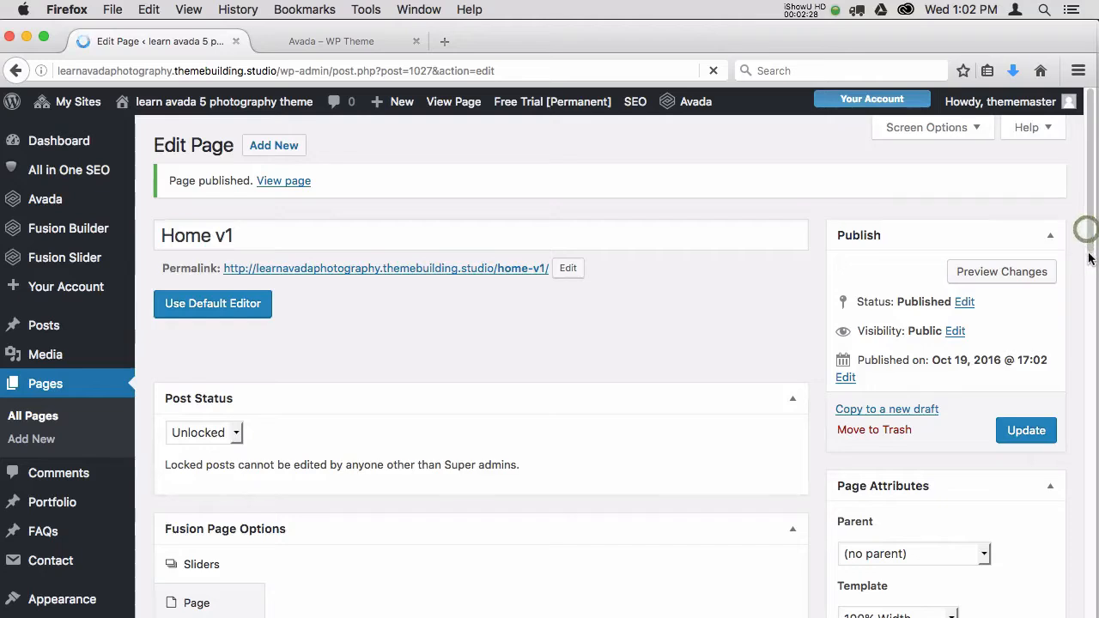
# Look over the Home v1 layout in Fusion Builder and preview the page in its own tab.
pyautogui.moveTo(1089, 215)
pyautogui.mouseDown()
pyautogui.moveTo(1087, 259)
pyautogui.moveTo(1090, 206)
pyautogui.mouseUp()
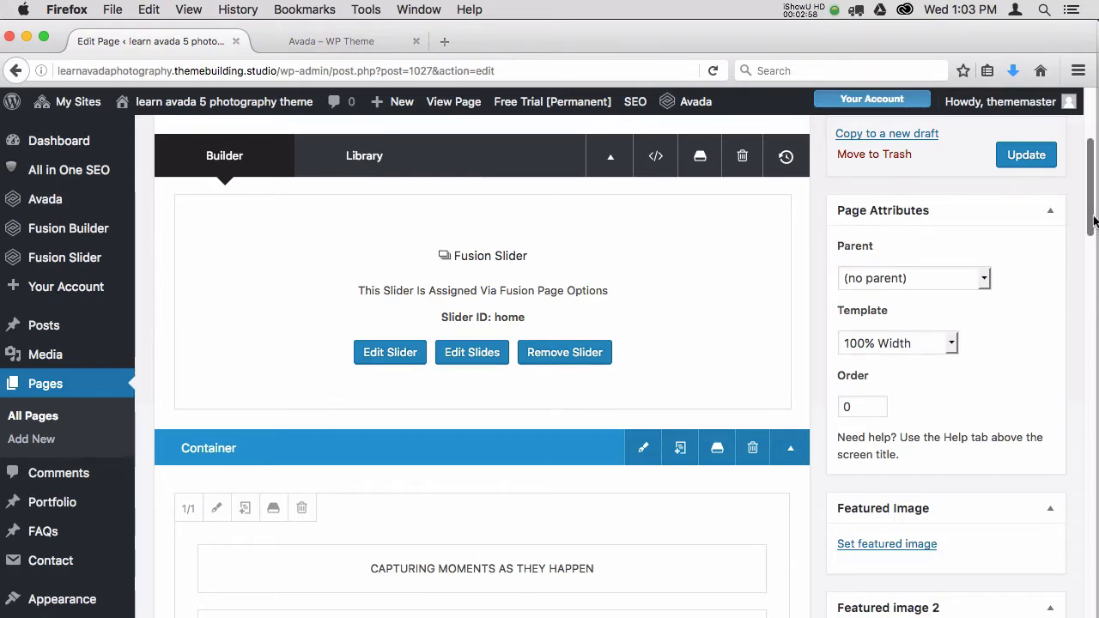
pyautogui.moveTo(1096, 230); pyautogui.dragTo(1088, 182)
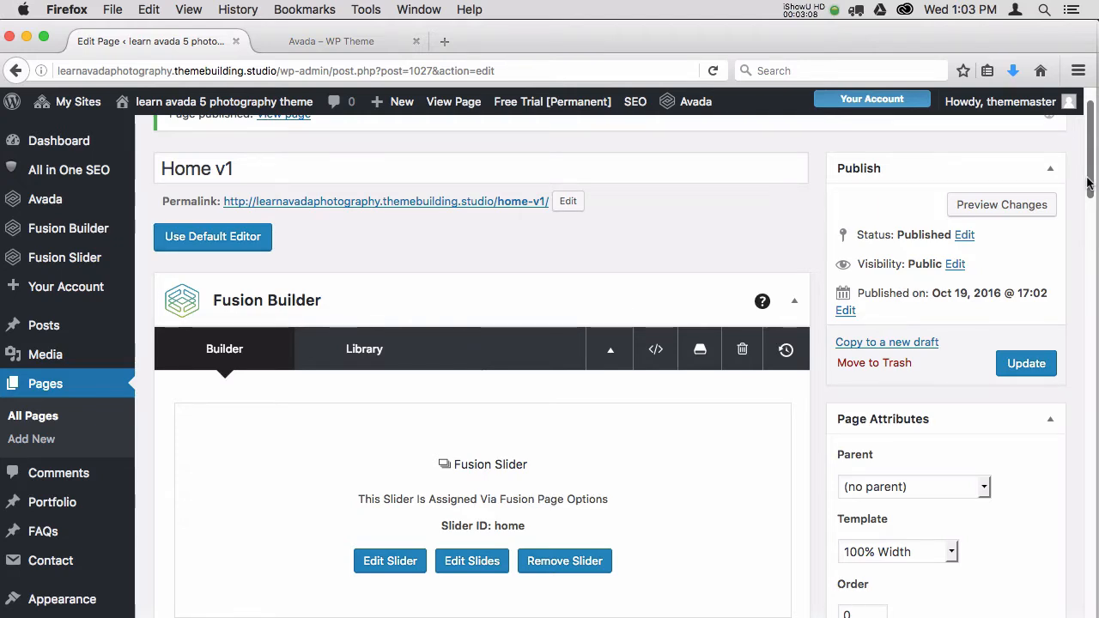
pyautogui.click(1001, 206)
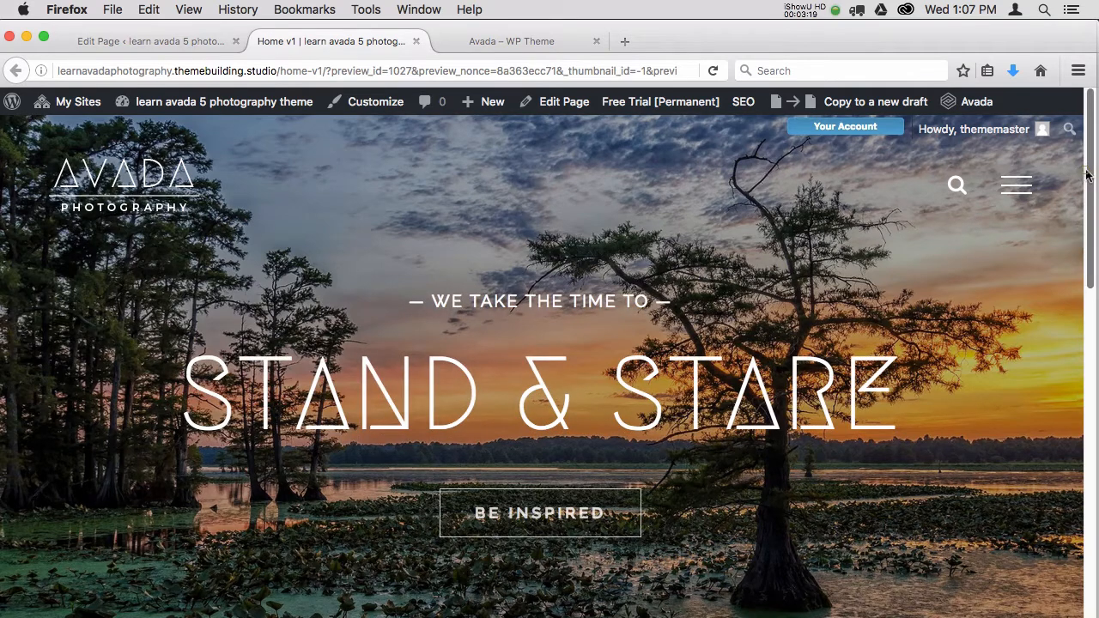
pyautogui.moveTo(1086, 175); pyautogui.dragTo(1079, 297)
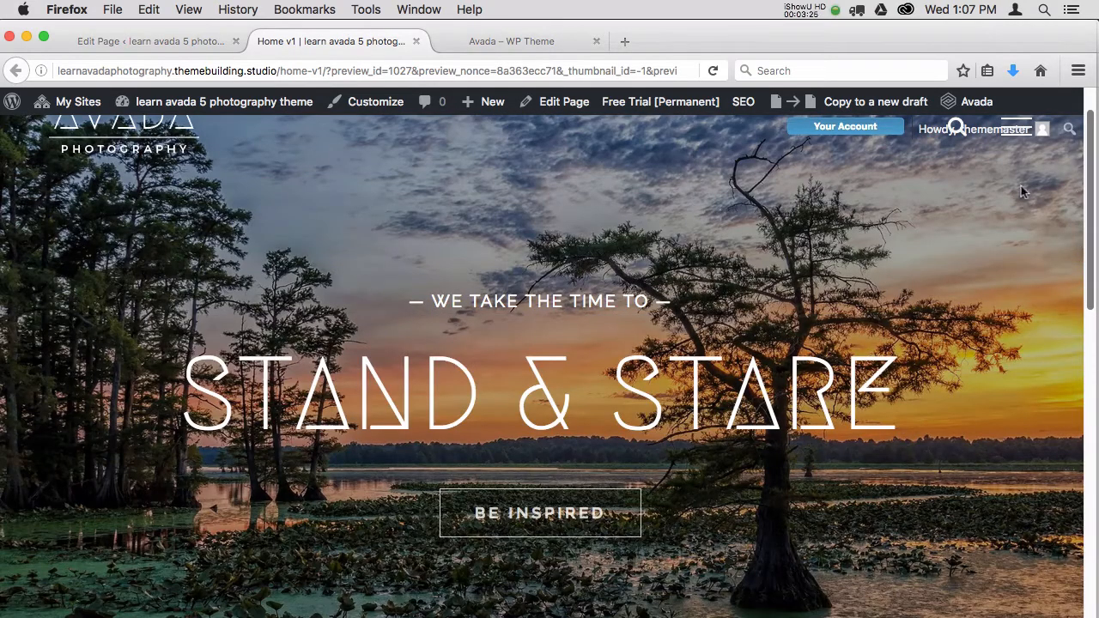
# Compare the slider, text and portfolio containers in Fusion Builder with the matching sections of the Home v1 preview.
pyautogui.click(190, 43)
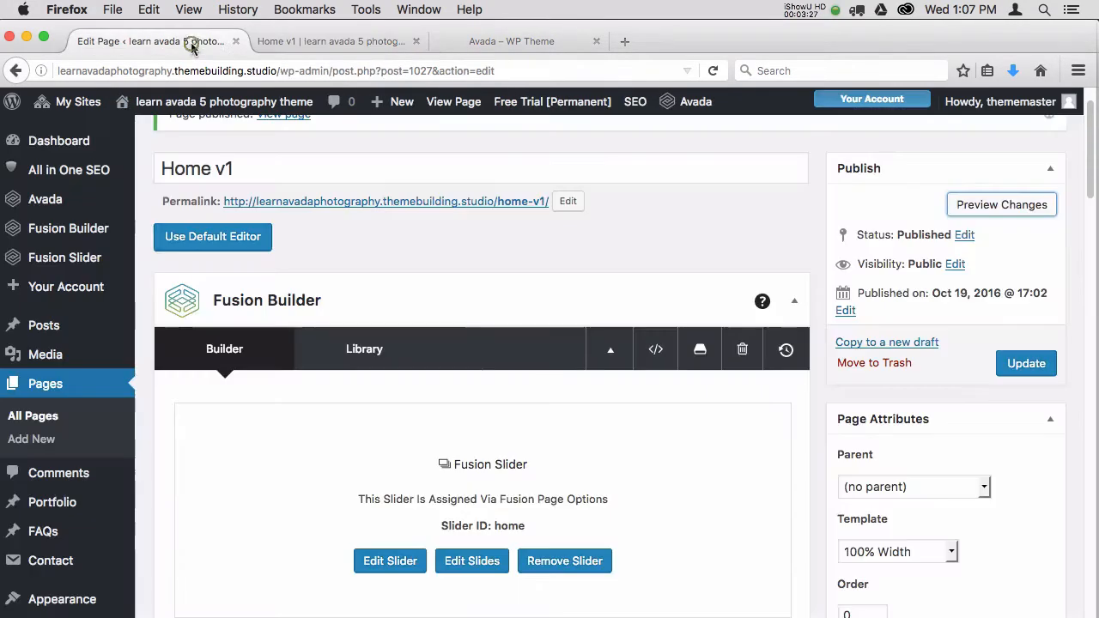
pyautogui.click(367, 44)
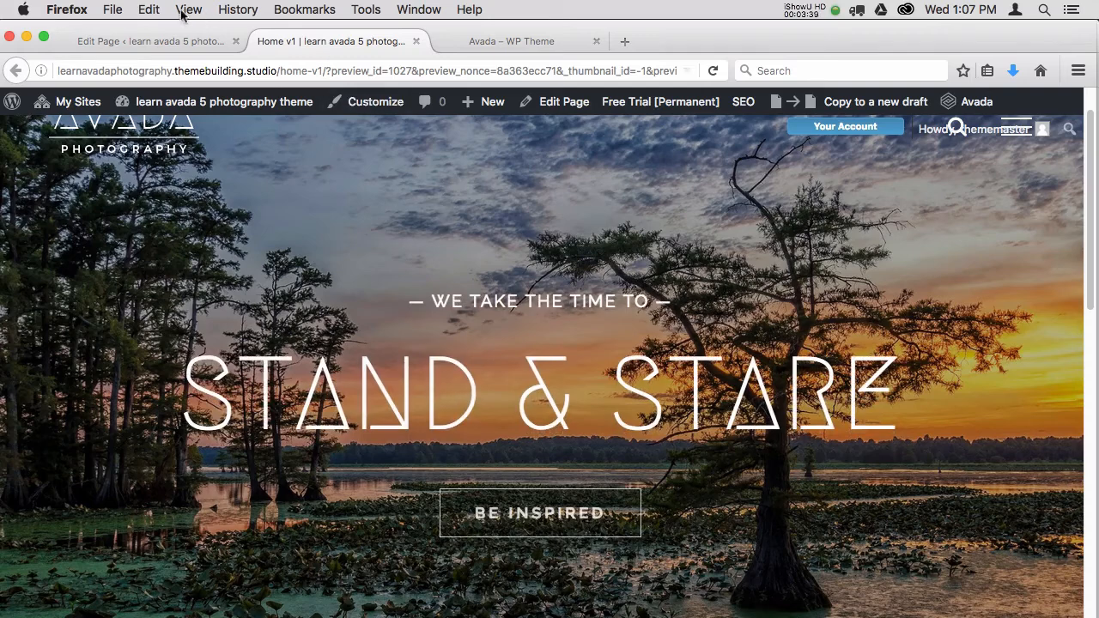
pyautogui.click(186, 42)
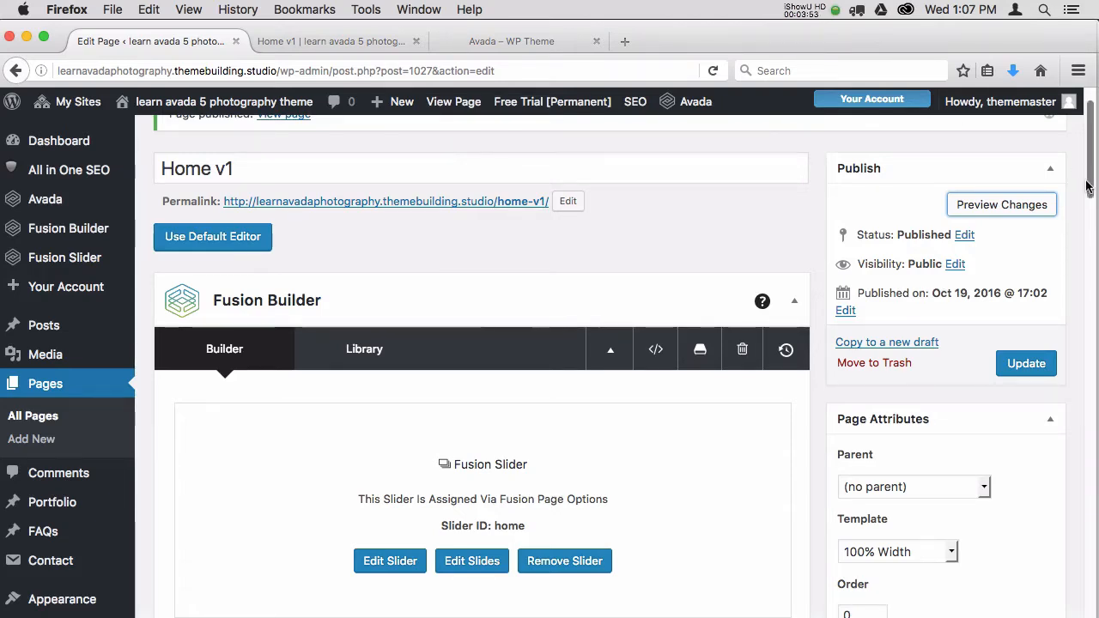
pyautogui.moveTo(1087, 187)
pyautogui.mouseDown()
pyautogui.moveTo(1087, 216)
pyautogui.moveTo(1087, 185)
pyautogui.mouseUp()
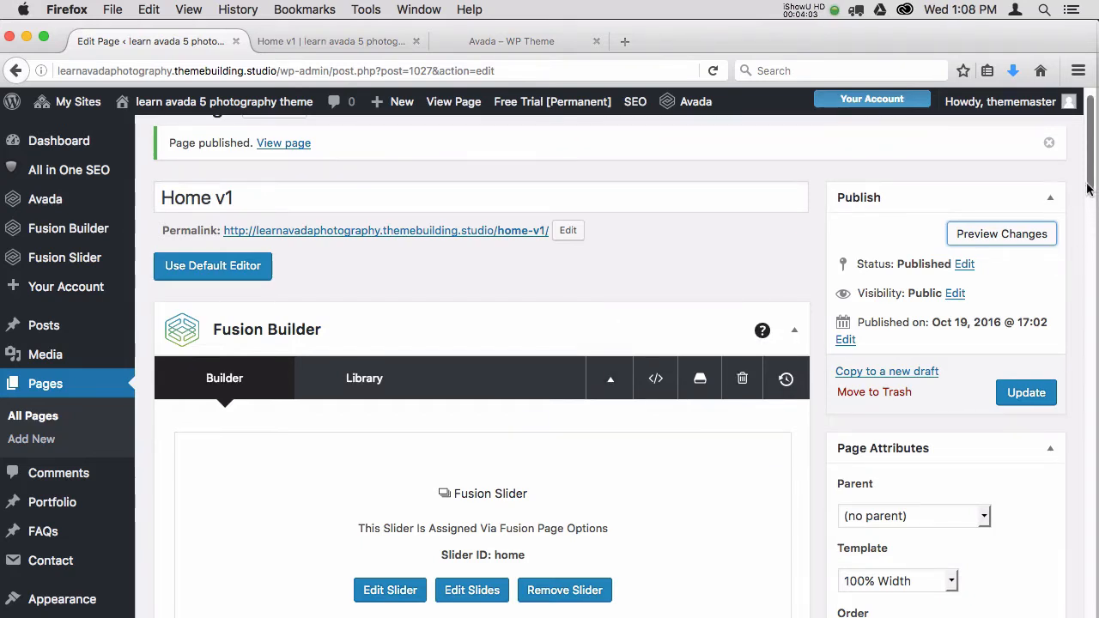
pyautogui.scroll(-3, 1088, 206)
pyautogui.scroll(-5, 1089, 210)
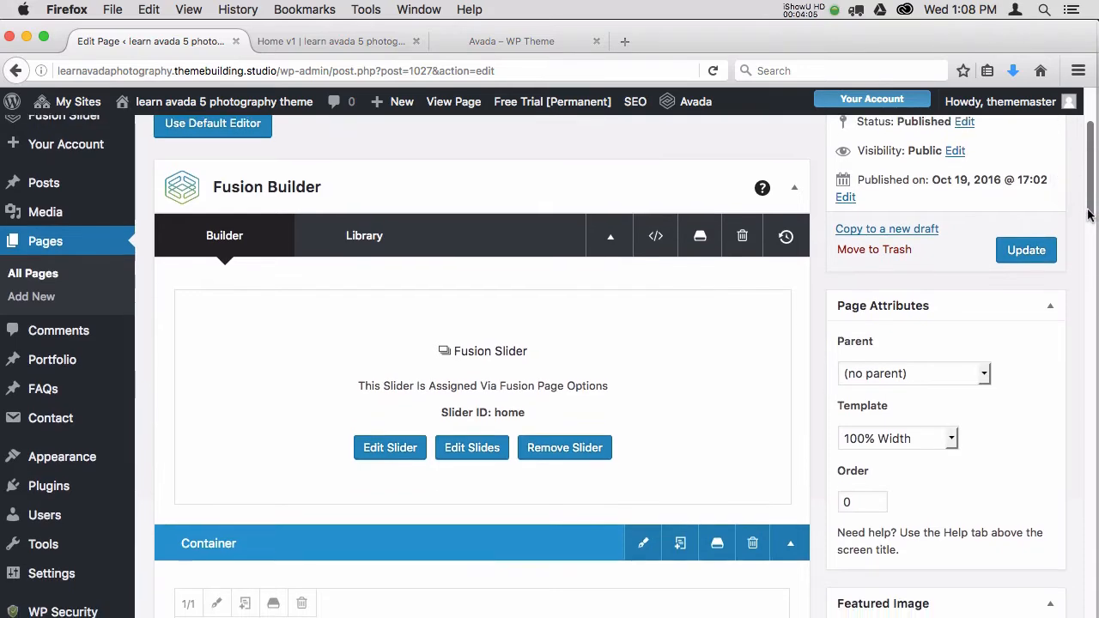
pyautogui.scroll(-1, 1087, 243)
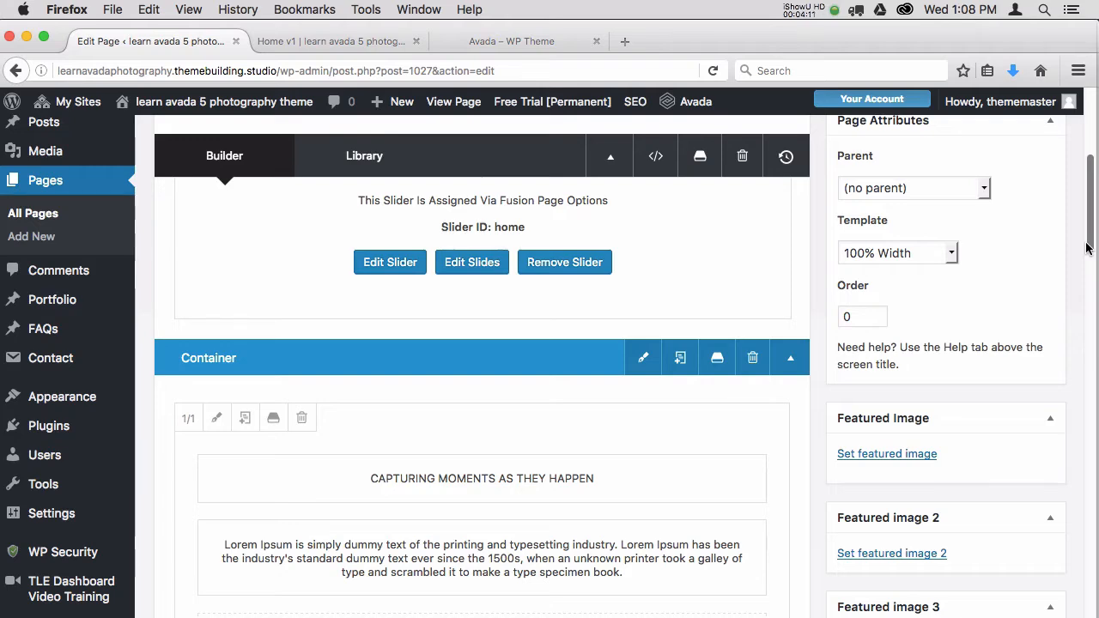
pyautogui.moveTo(1086, 243); pyautogui.dragTo(1079, 334)
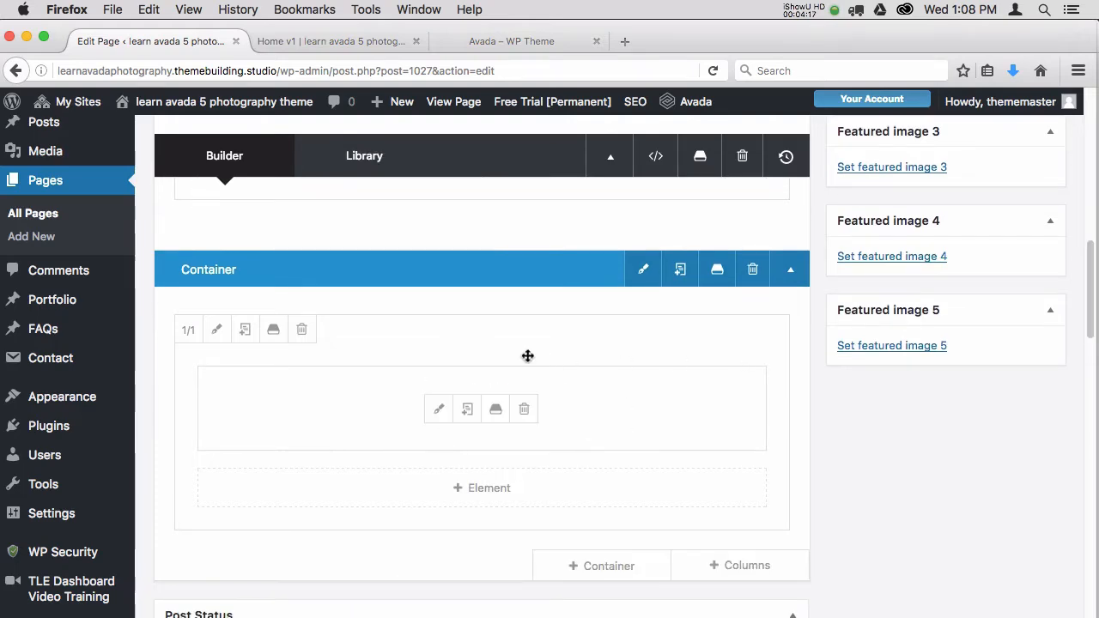
pyautogui.click(371, 43)
pyautogui.moveTo(1088, 184); pyautogui.dragTo(1075, 97)
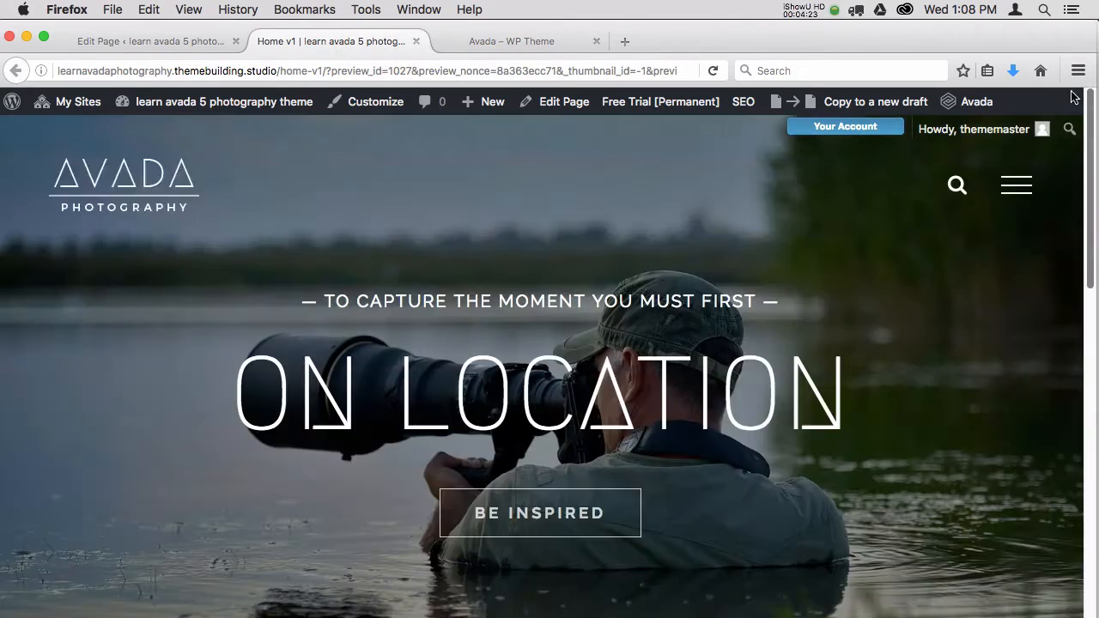
# Open the Portfolio element's settings in the Home v1 editor and review its General and Animation options.
pyautogui.click(184, 42)
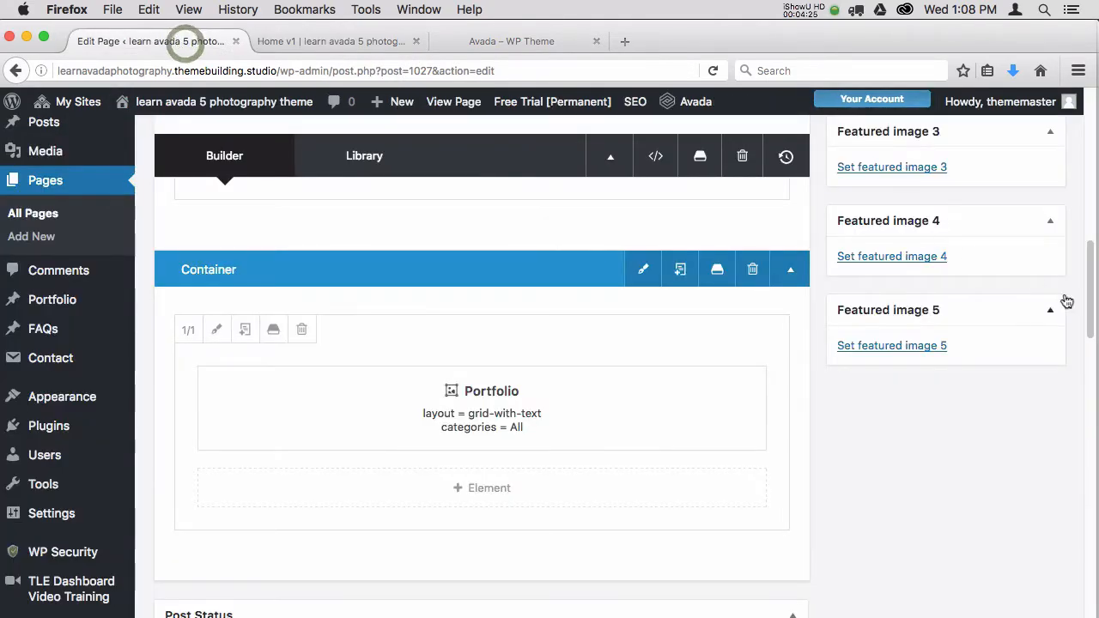
pyautogui.scroll(-5, 1089, 311)
pyautogui.scroll(6, 1091, 305)
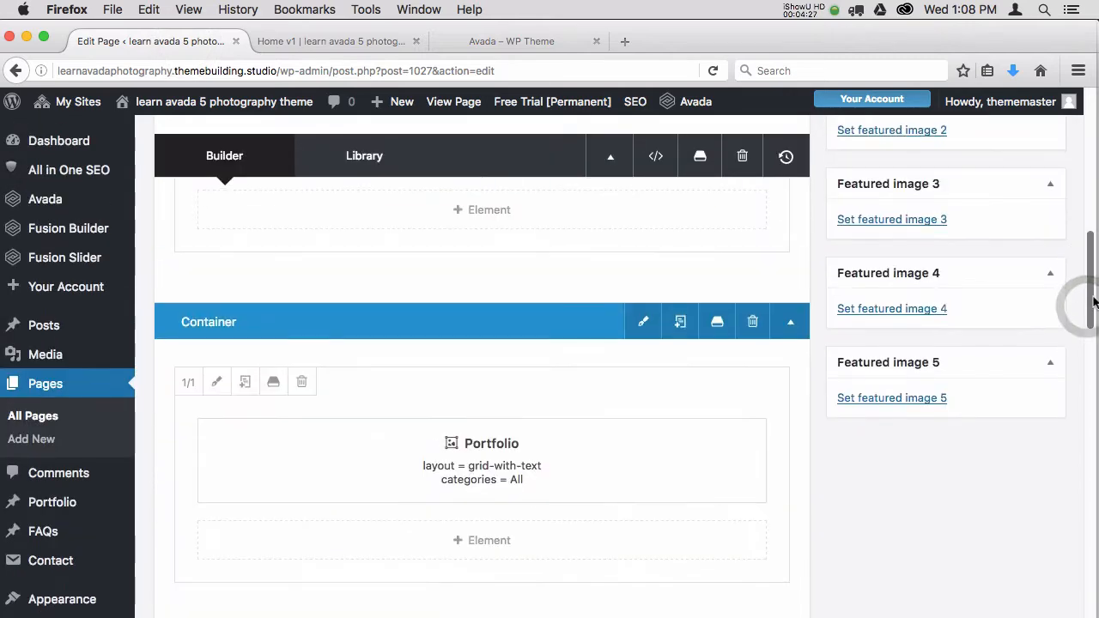
pyautogui.moveTo(538, 476)
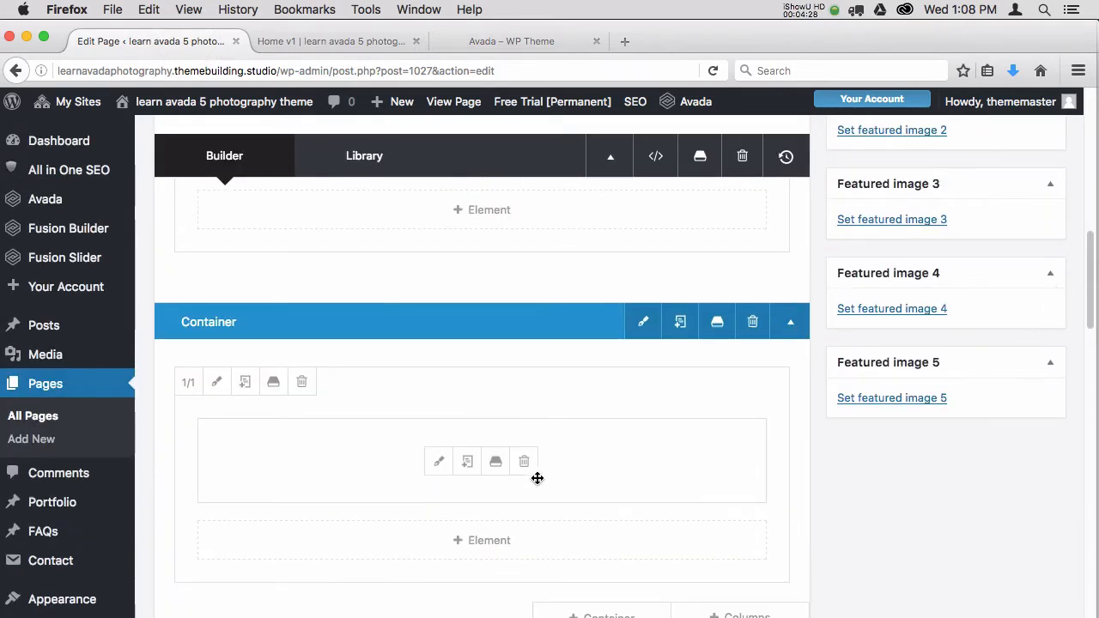
pyautogui.click(438, 464)
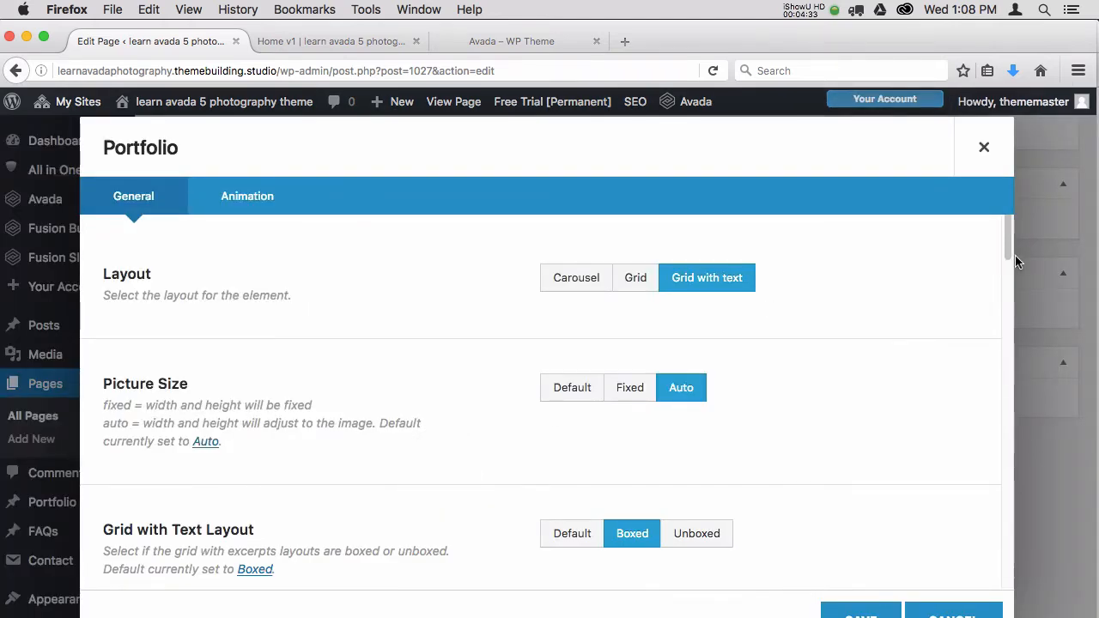
pyautogui.moveTo(1008, 246); pyautogui.dragTo(1007, 245)
pyautogui.moveTo(1007, 249); pyautogui.dragTo(1004, 297)
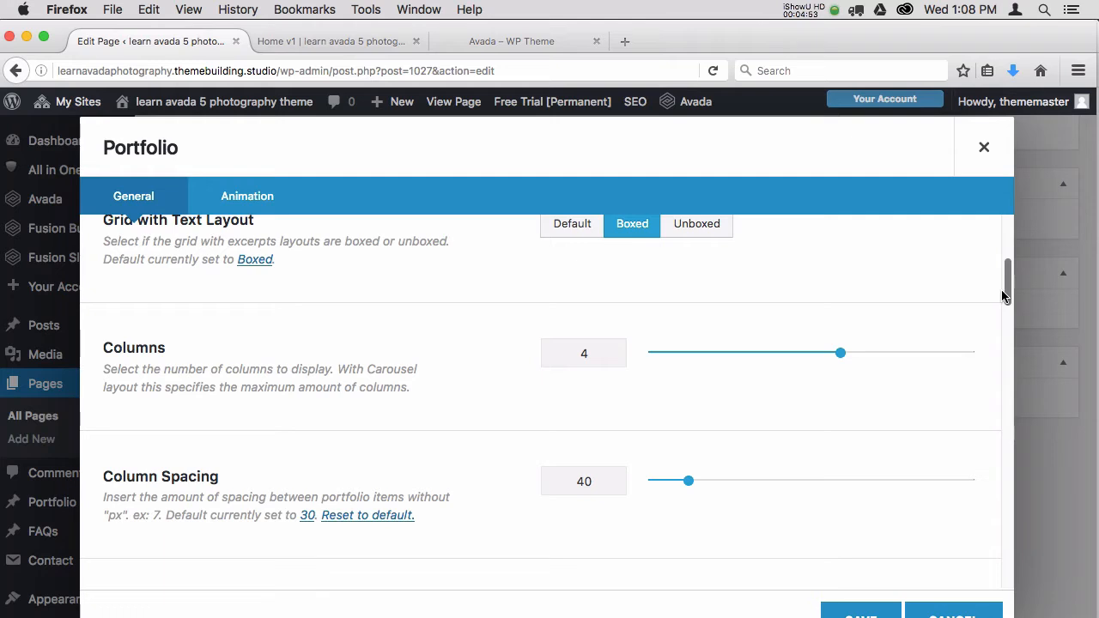
pyautogui.moveTo(1005, 296); pyautogui.dragTo(996, 339)
pyautogui.click(254, 199)
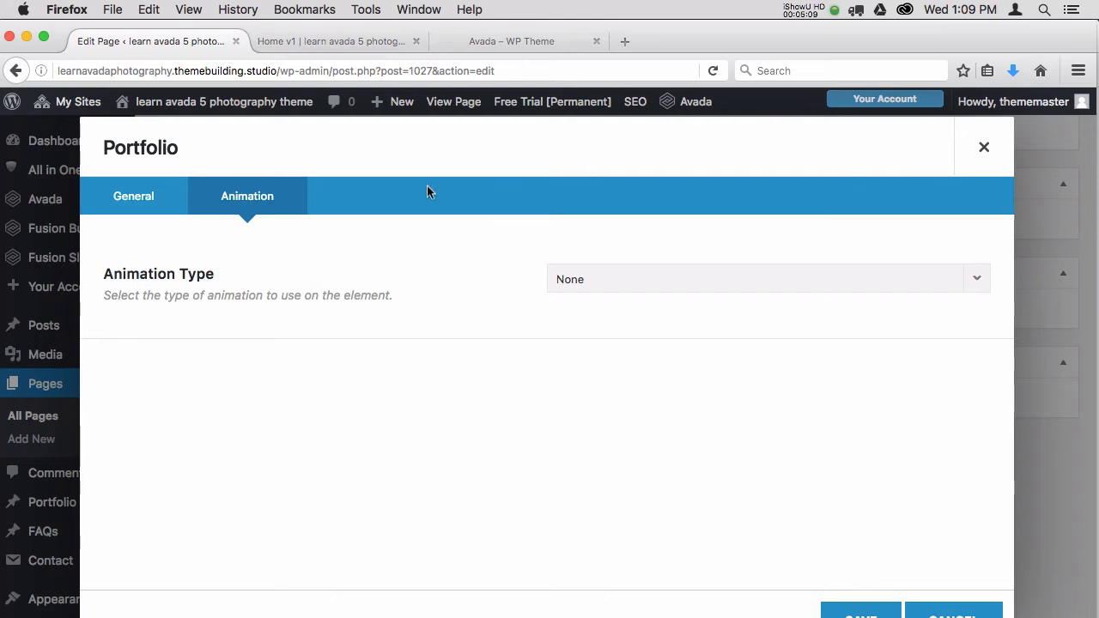
pyautogui.click(151, 199)
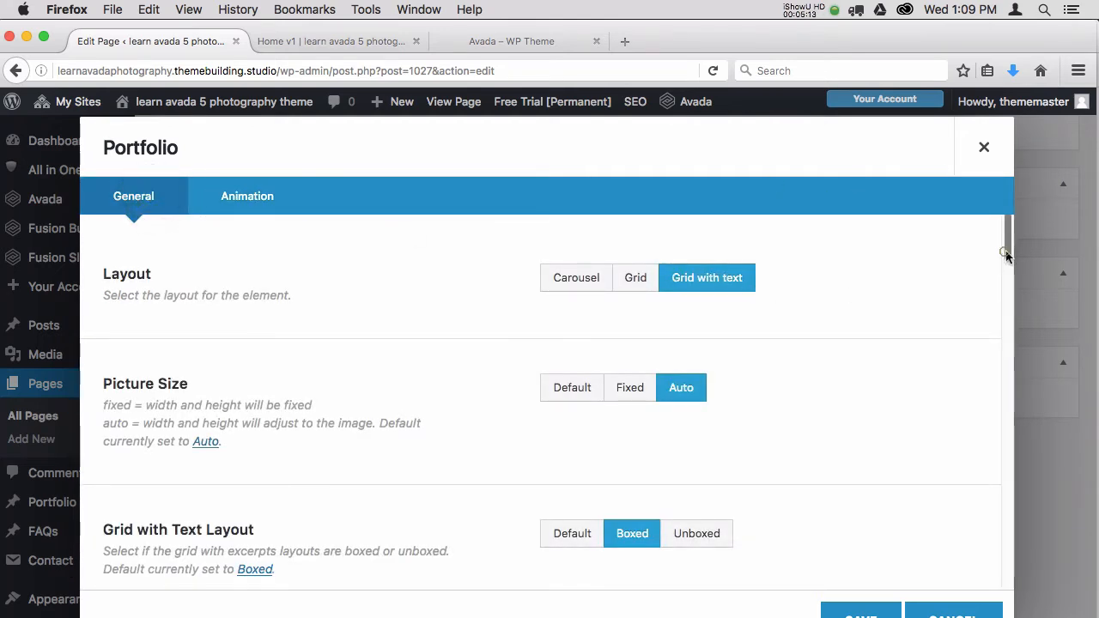
# Check which categories the Portfolio element can be limited to, and close its settings without saving.
pyautogui.moveTo(1006, 254); pyautogui.dragTo(1009, 431)
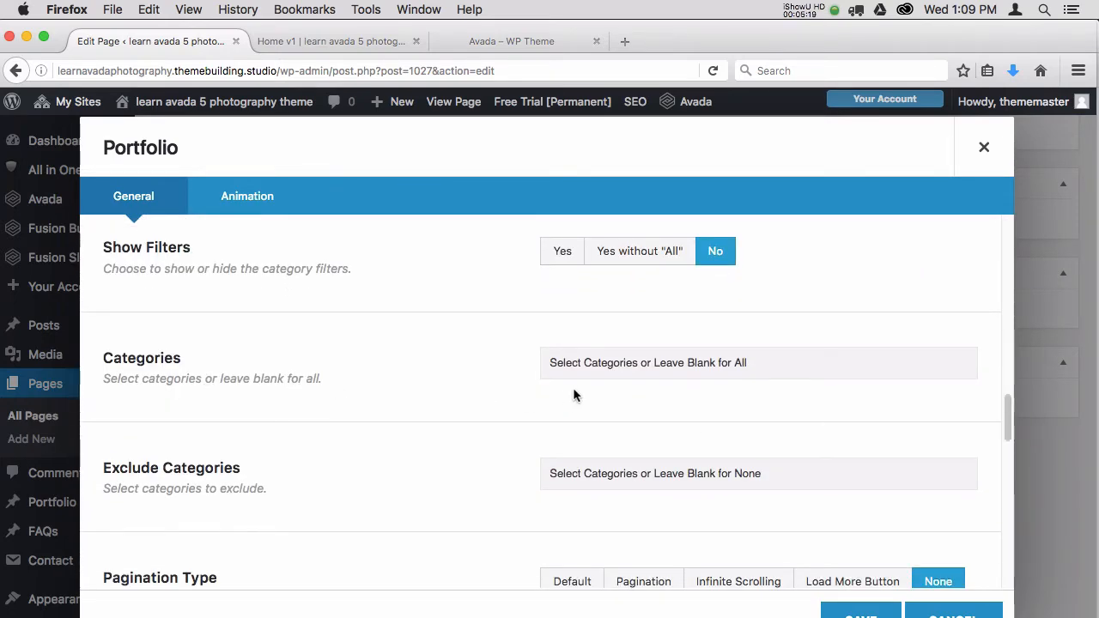
pyautogui.click(638, 362)
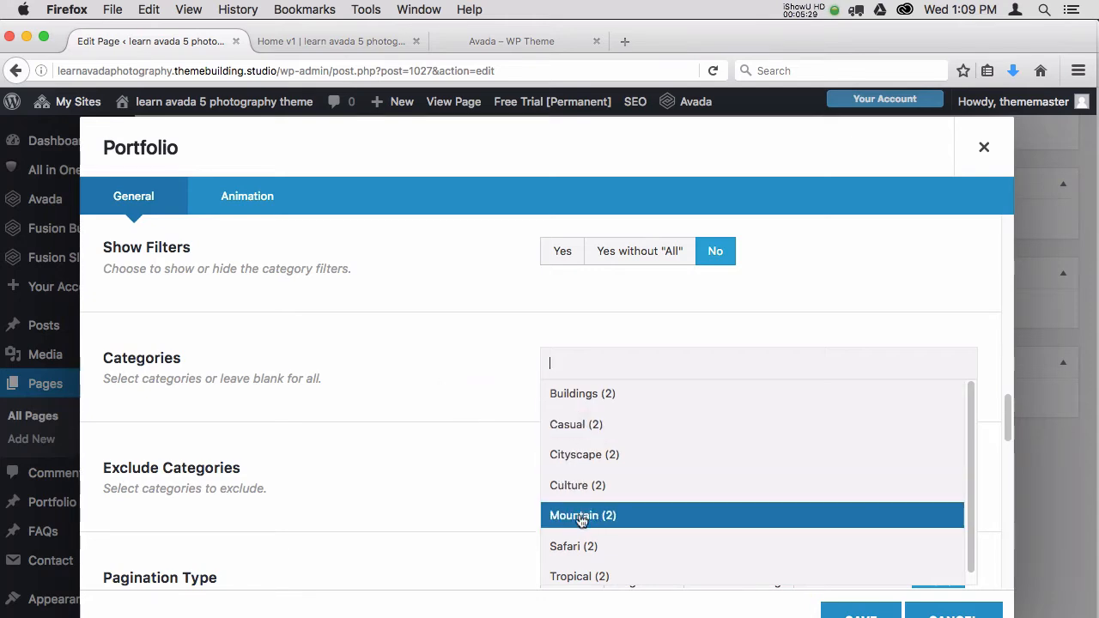
pyautogui.click(470, 378)
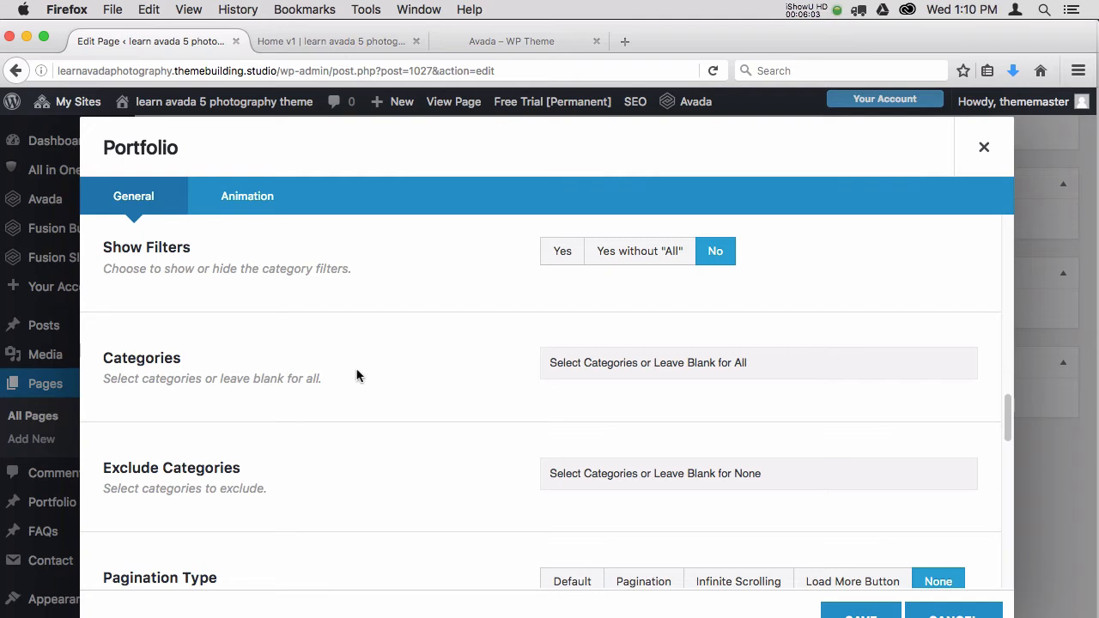
pyautogui.click(926, 615)
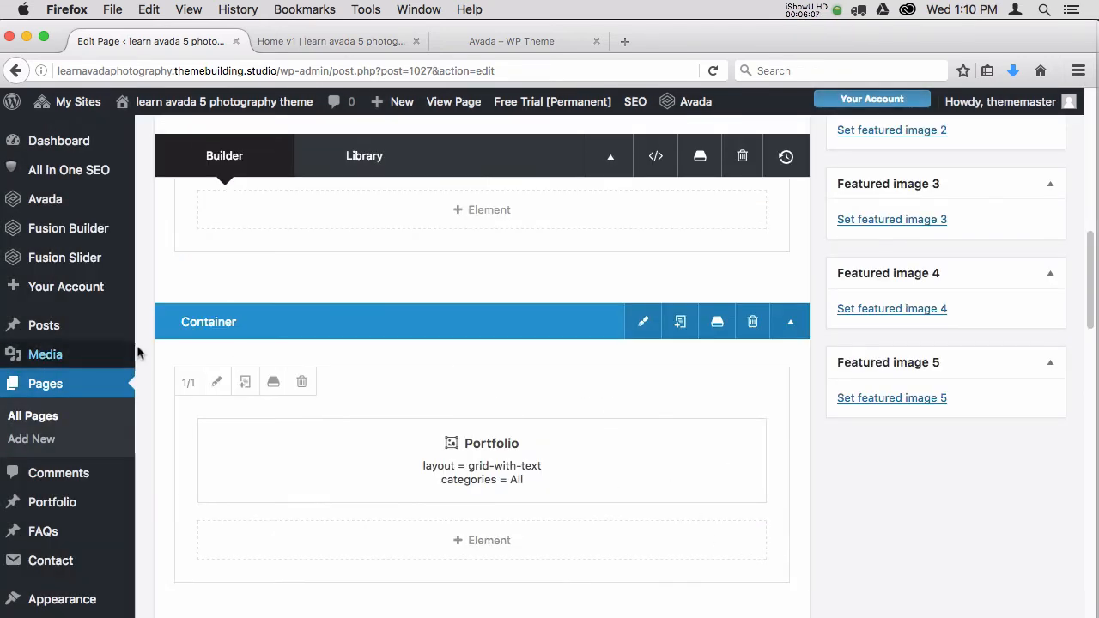
# Open the list of all Portfolio items in a separate tab, keeping the Home v1 editor open.
pyautogui.moveTo(1092, 266)
pyautogui.mouseDown()
pyautogui.moveTo(1091, 210)
pyautogui.moveTo(1087, 255)
pyautogui.mouseUp()
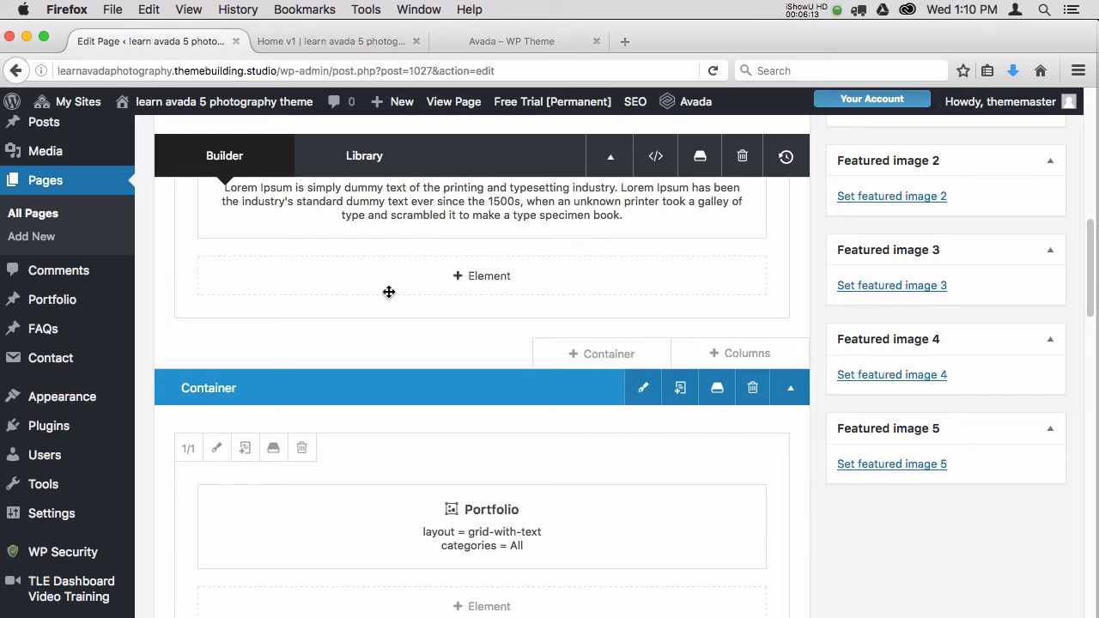
pyautogui.moveTo(67, 304)
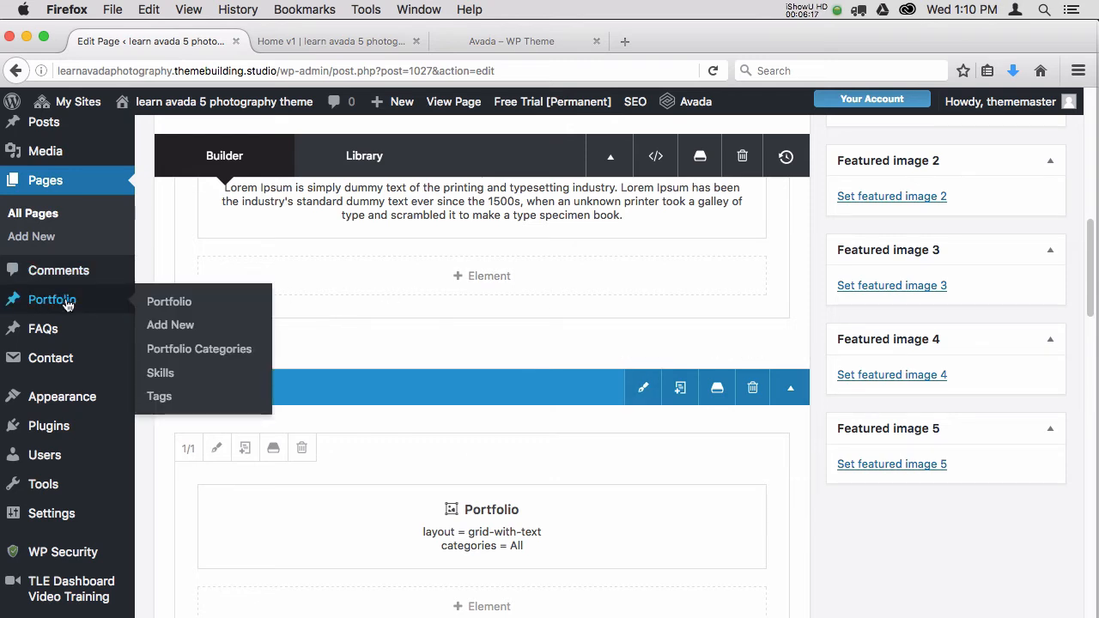
pyautogui.rightClick(155, 303)
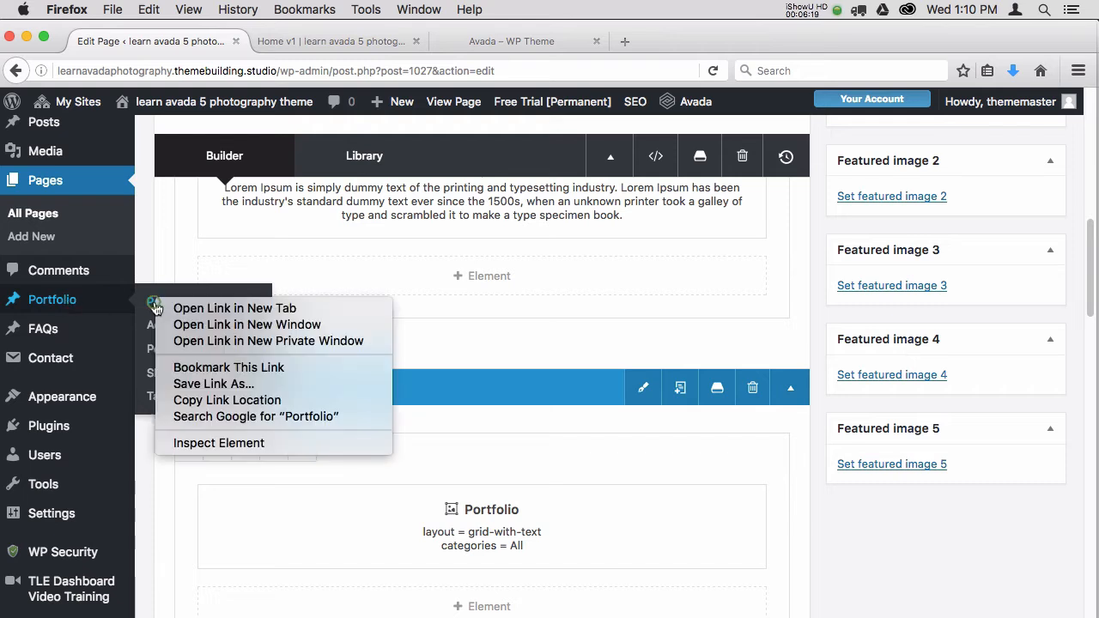
pyautogui.click(217, 315)
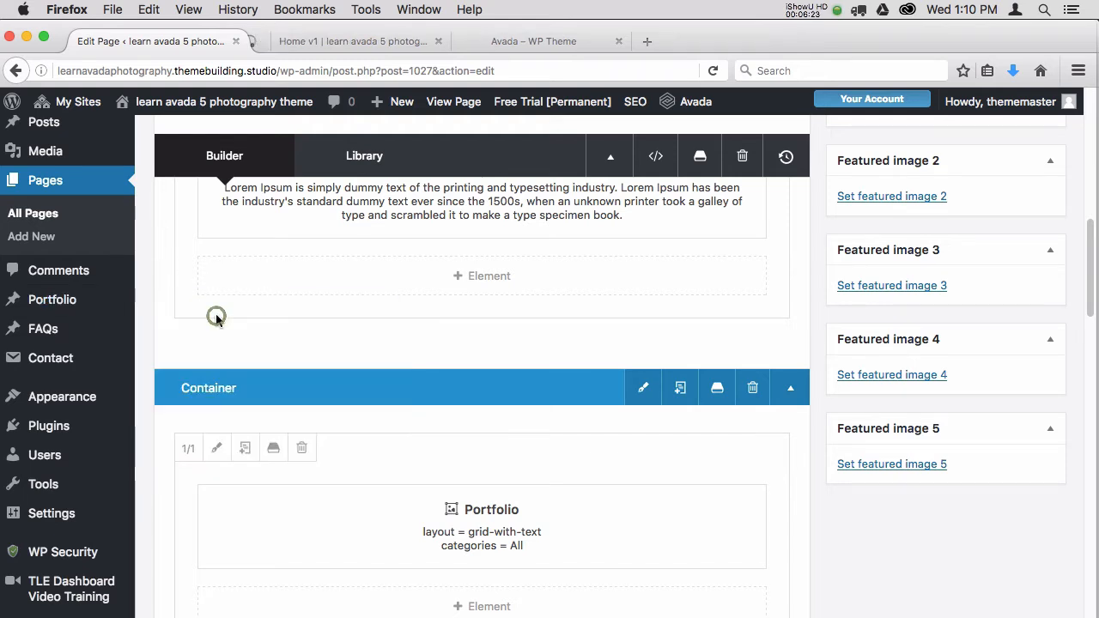
pyautogui.click(361, 43)
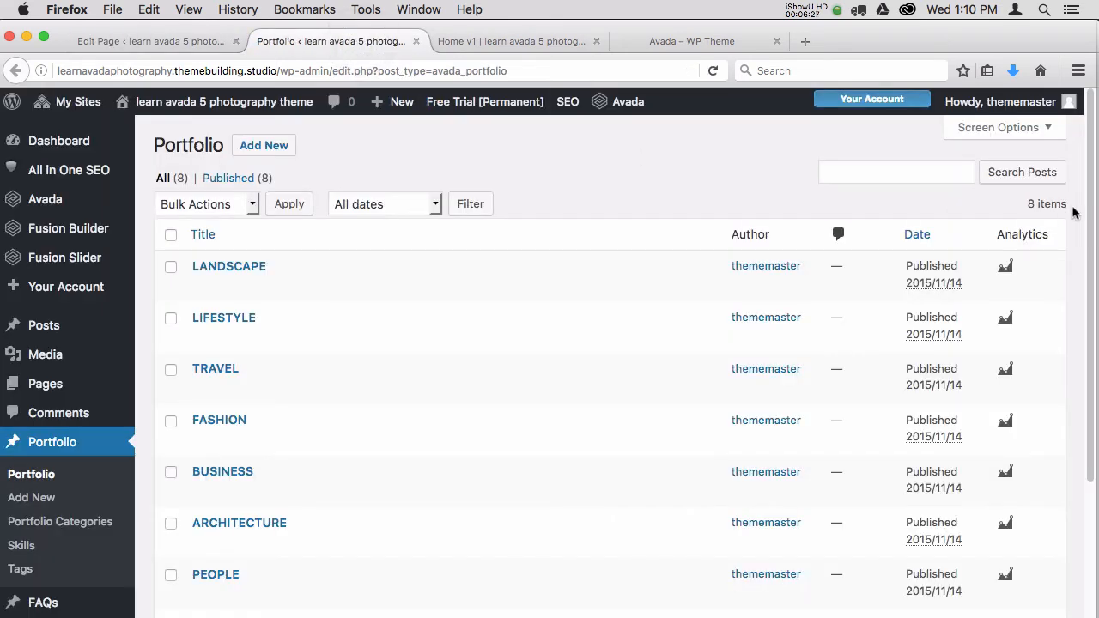
# Compare the items in the Portfolio list with the portfolio grid in the Home v1 preview.
pyautogui.moveTo(1087, 208); pyautogui.dragTo(1089, 262)
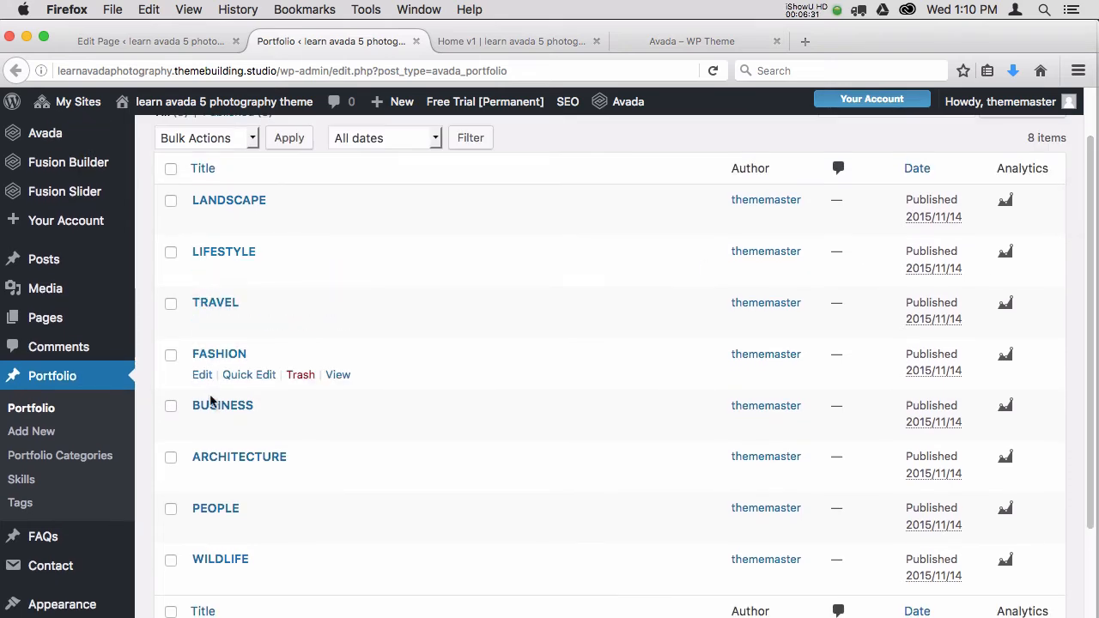
pyautogui.click(516, 41)
pyautogui.moveTo(1089, 243); pyautogui.dragTo(1093, 530)
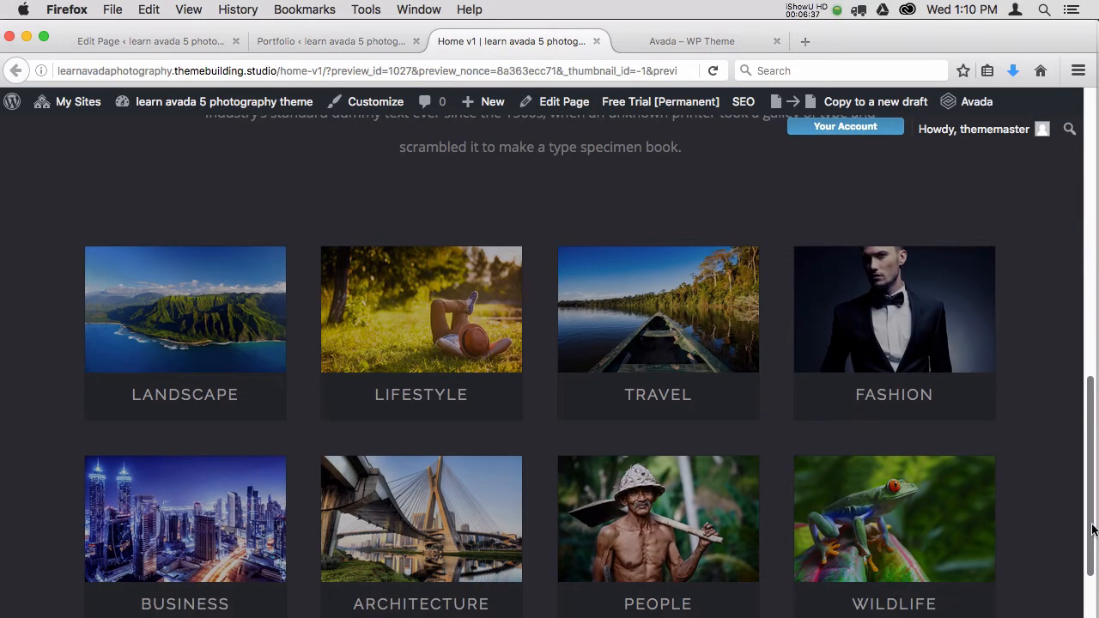
pyautogui.scroll(15, 1092, 530)
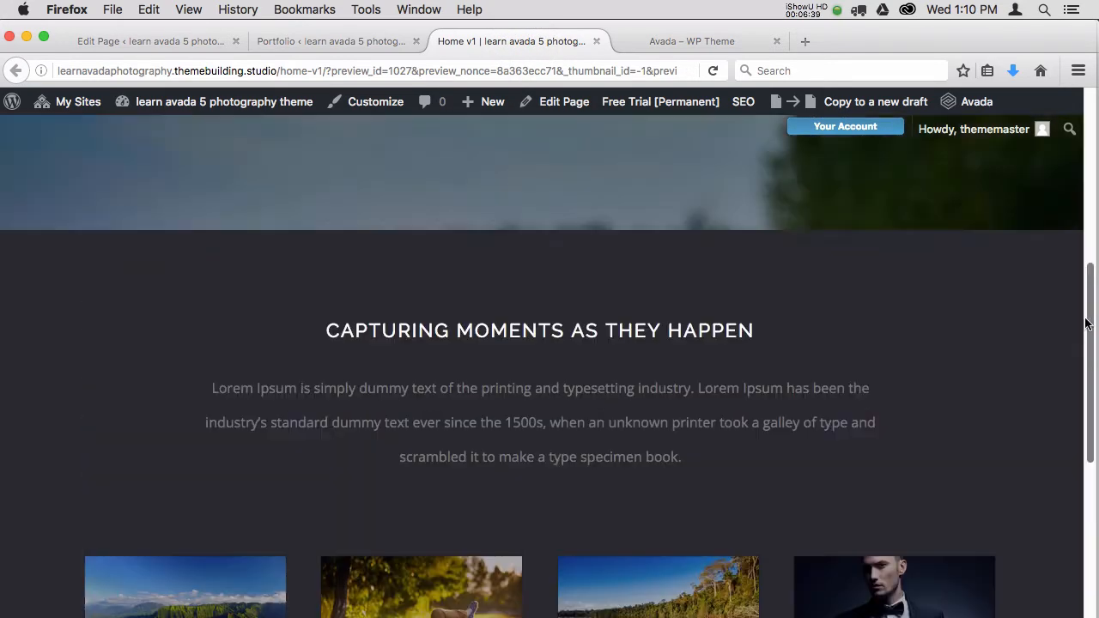
pyautogui.click(322, 45)
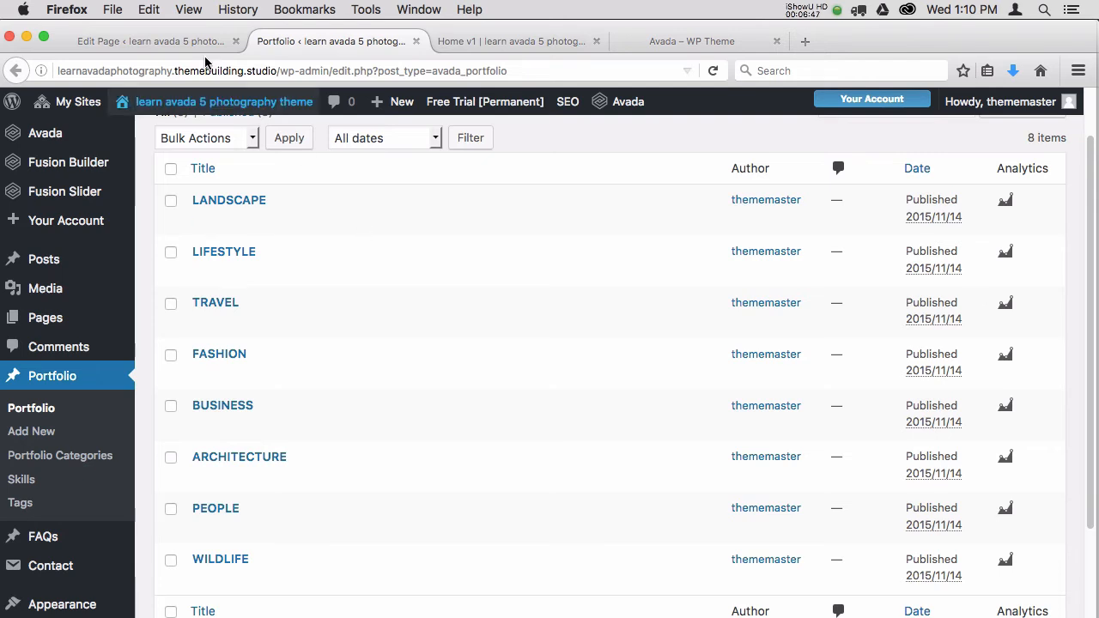
# Review the heading, text and Portfolio elements in the containers of the Home v1 editor.
pyautogui.click(202, 43)
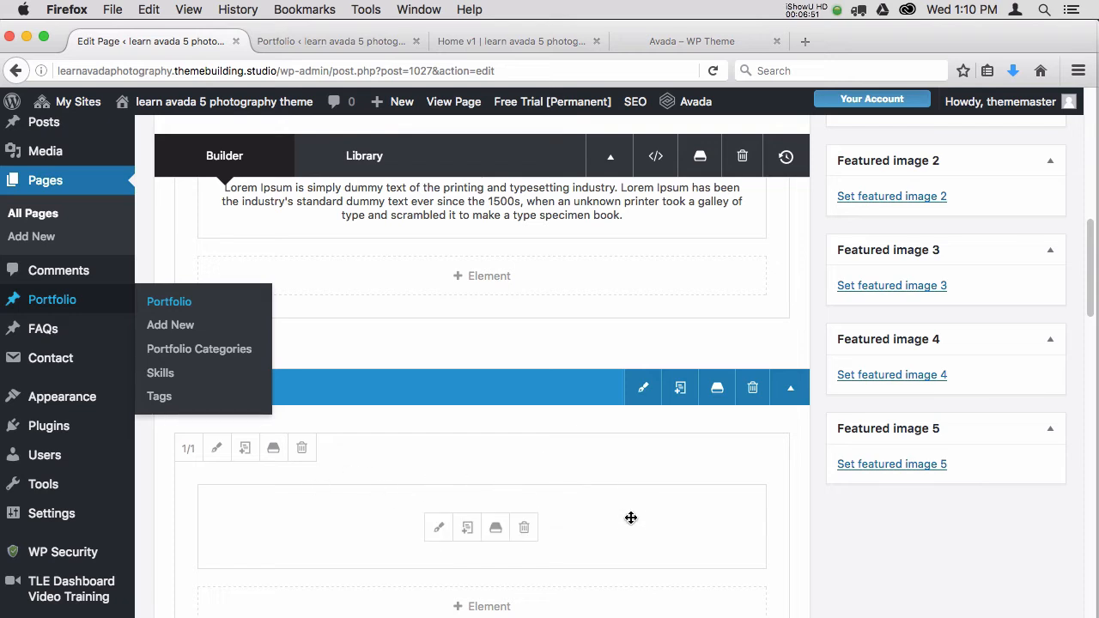
pyautogui.scroll(2, 1091, 238)
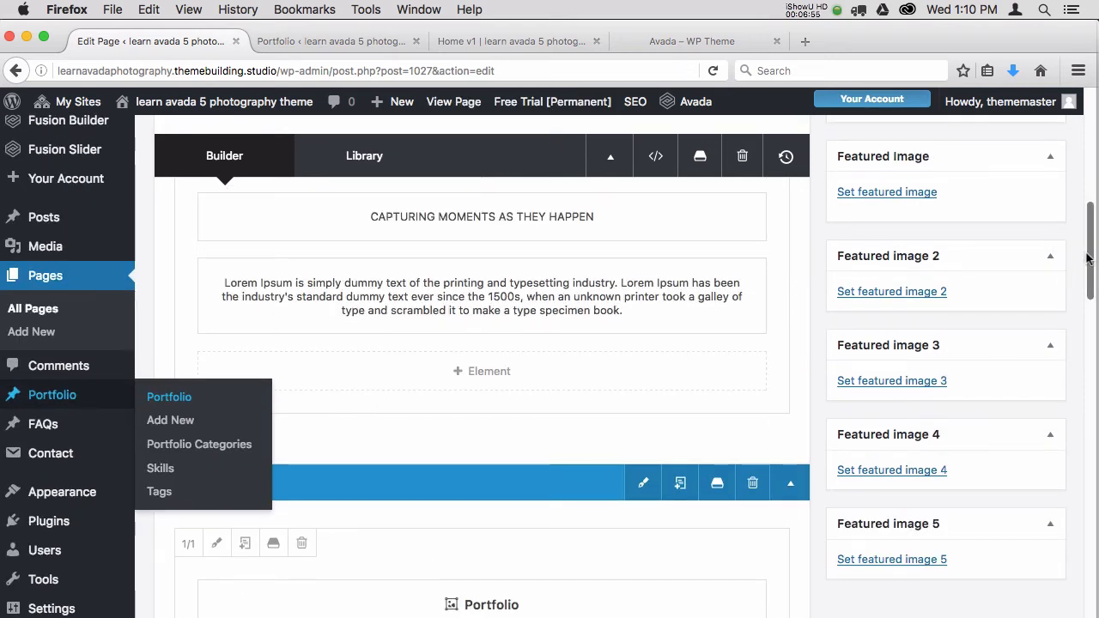
pyautogui.moveTo(1092, 262); pyautogui.dragTo(1086, 296)
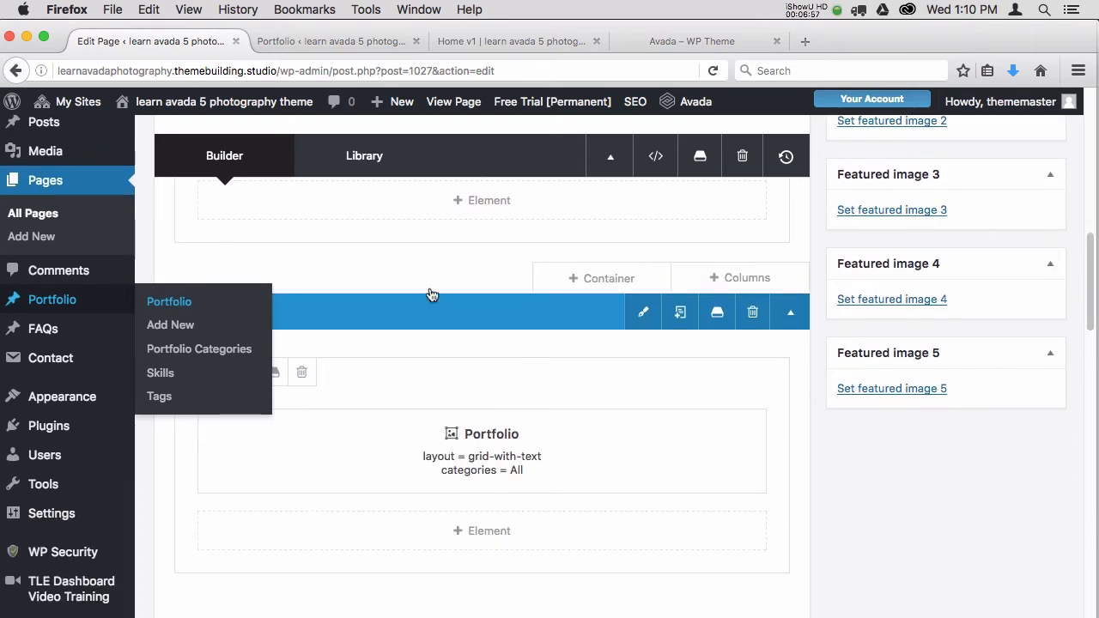
pyautogui.click(401, 265)
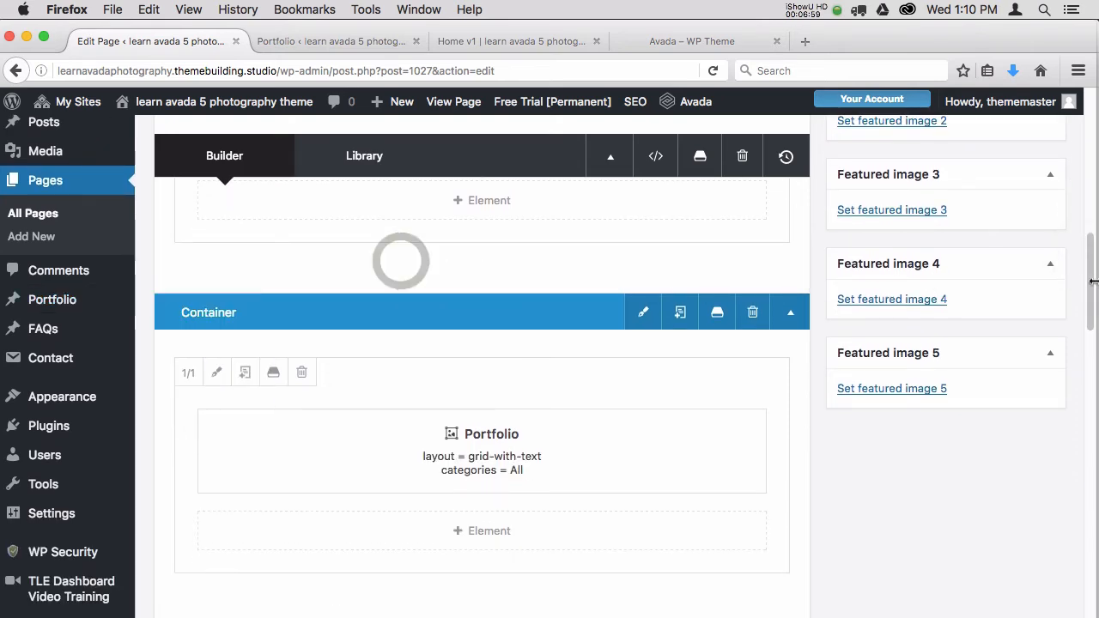
pyautogui.moveTo(1091, 283); pyautogui.dragTo(1088, 248)
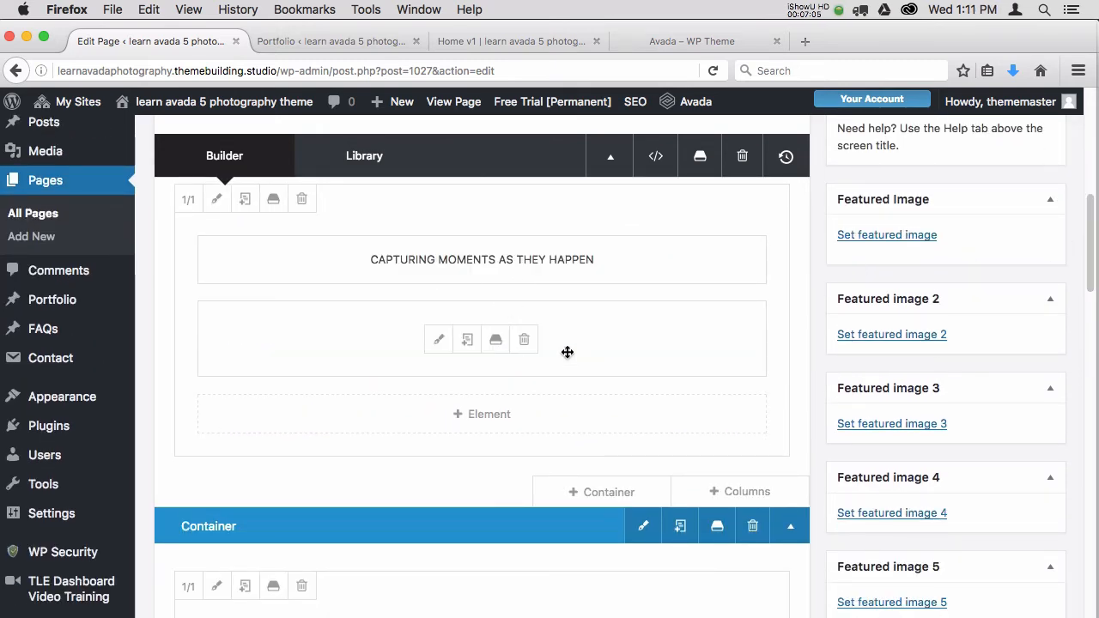
# Compare the Portfolio list, the Home v1 preview and the page editor to see where each part of the page comes from.
pyautogui.click(361, 42)
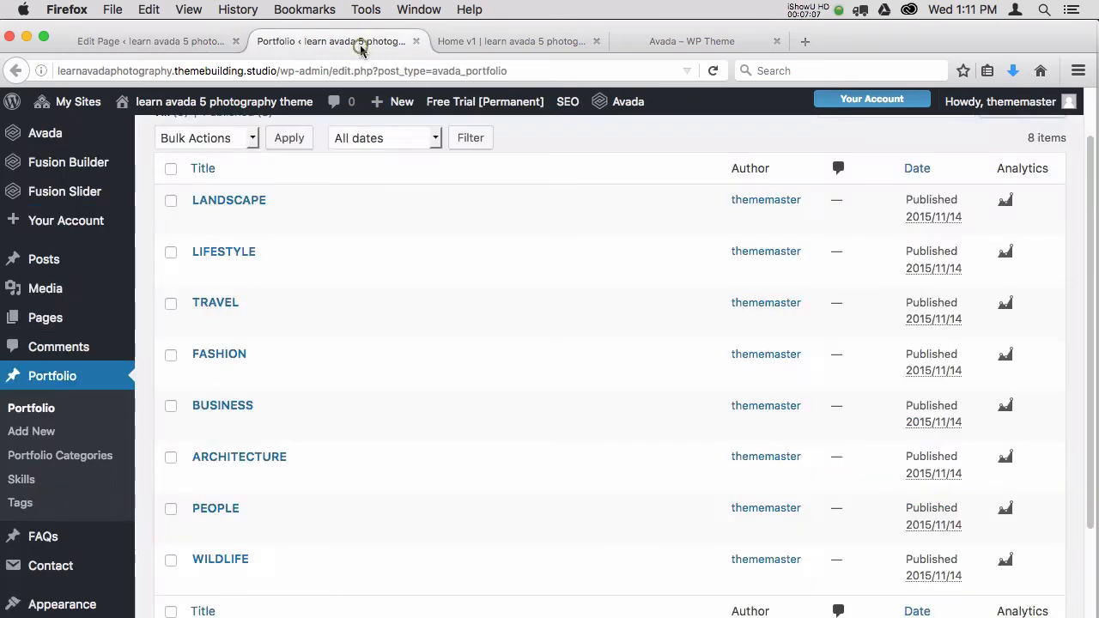
pyautogui.click(501, 47)
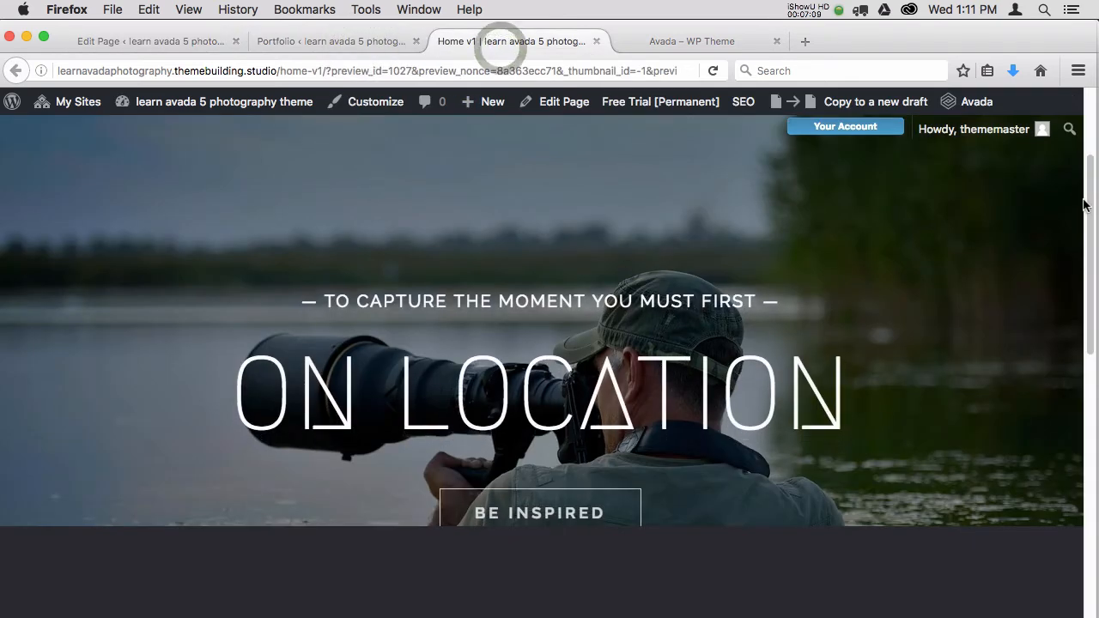
pyautogui.moveTo(1087, 201); pyautogui.dragTo(1089, 244)
pyautogui.click(199, 40)
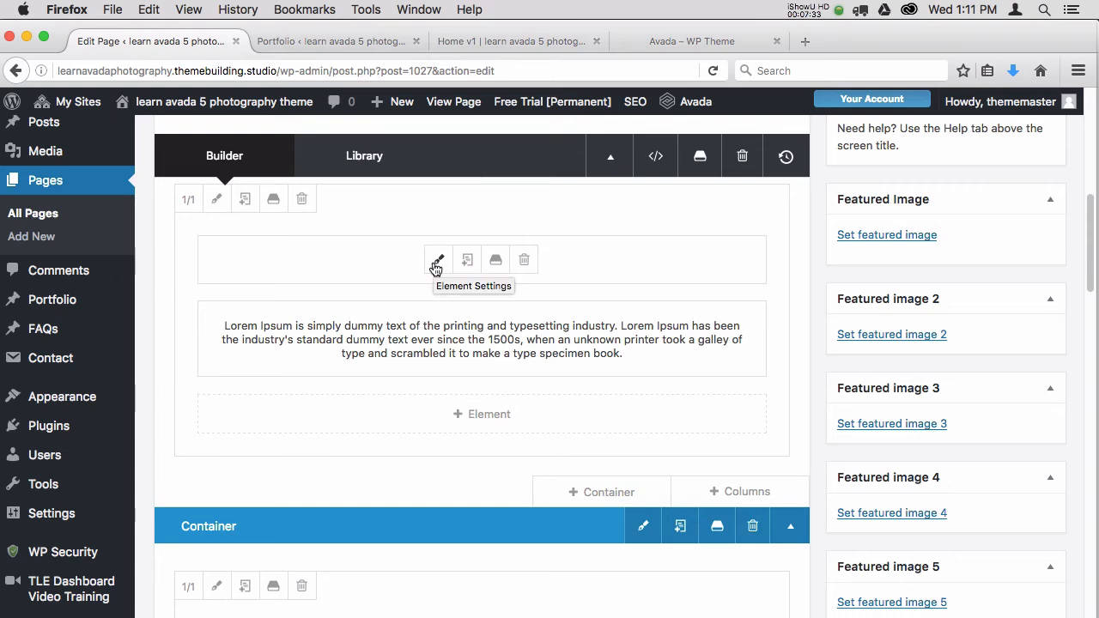
pyautogui.click(367, 41)
pyautogui.click(512, 41)
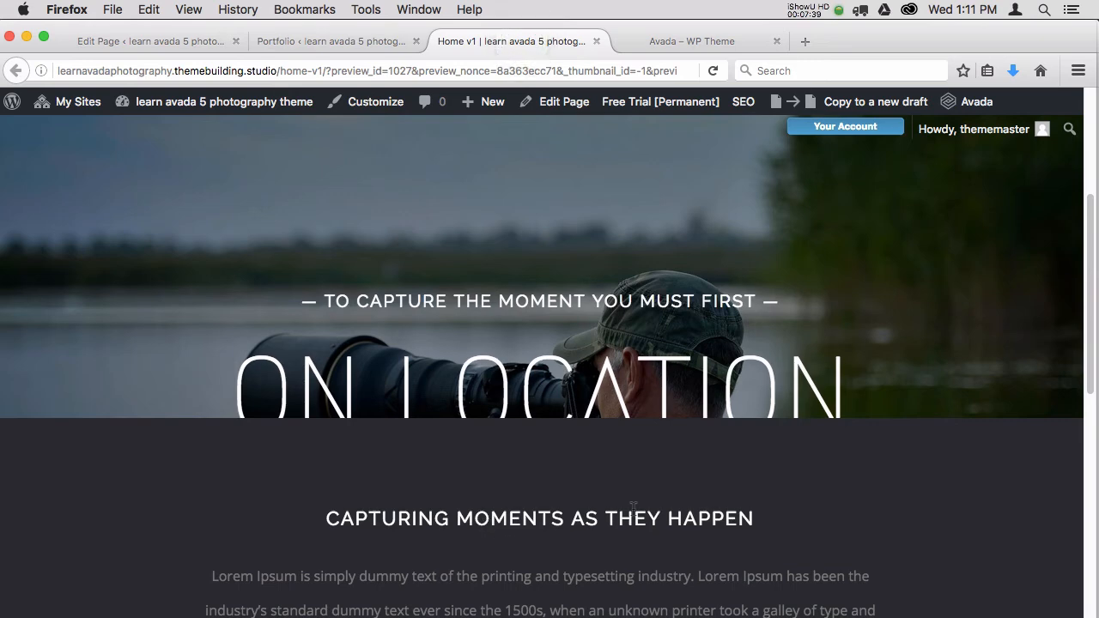
pyautogui.click(315, 47)
pyautogui.click(176, 41)
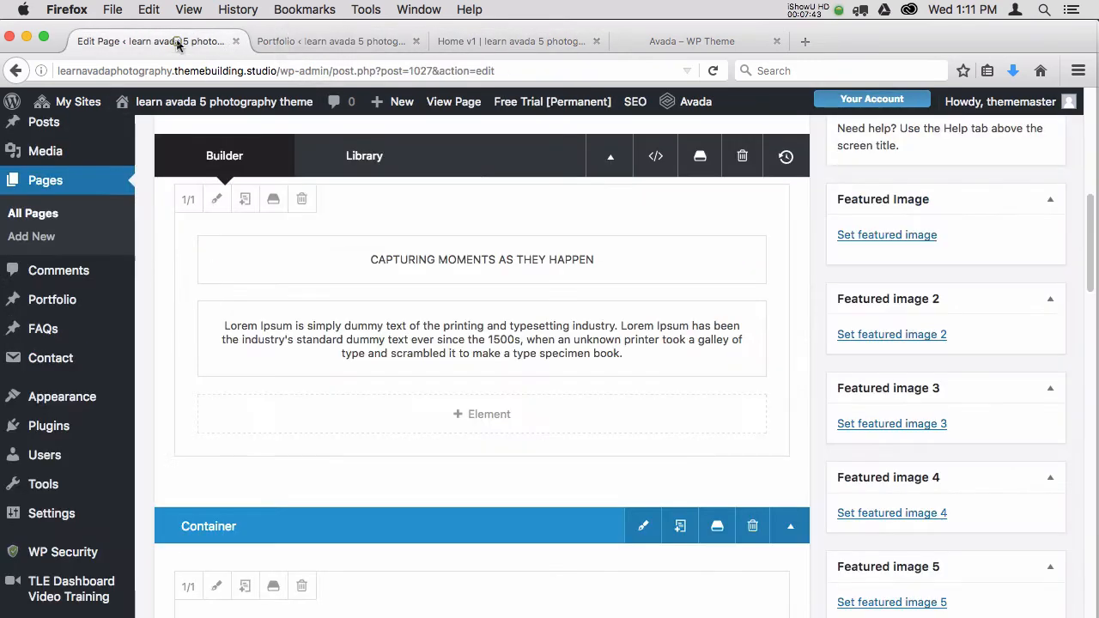
# Clone the Lorem Ipsum text block and replace the copy's content with "My Oct 20116 Recent Pics".
pyautogui.click(468, 340)
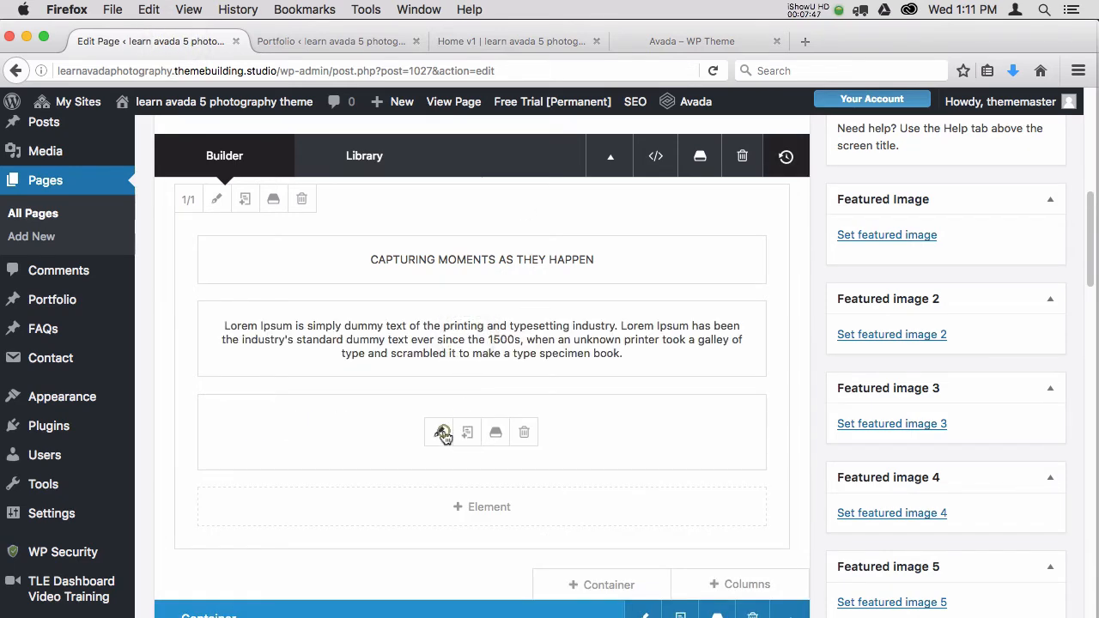
pyautogui.click(439, 432)
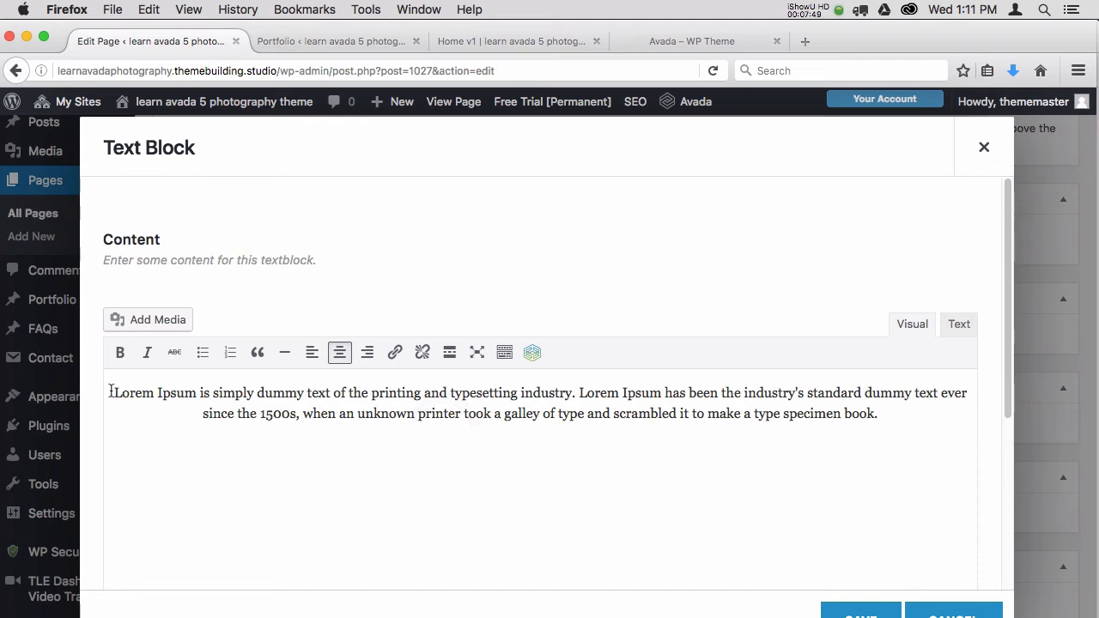
pyautogui.moveTo(115, 392); pyautogui.dragTo(923, 434)
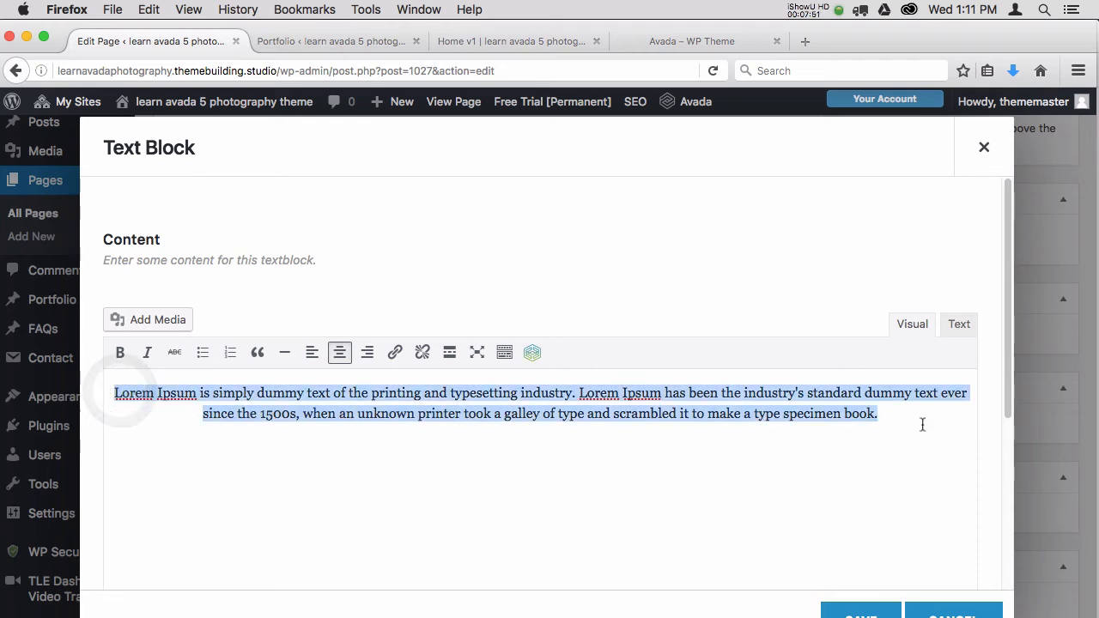
pyautogui.write('My N')
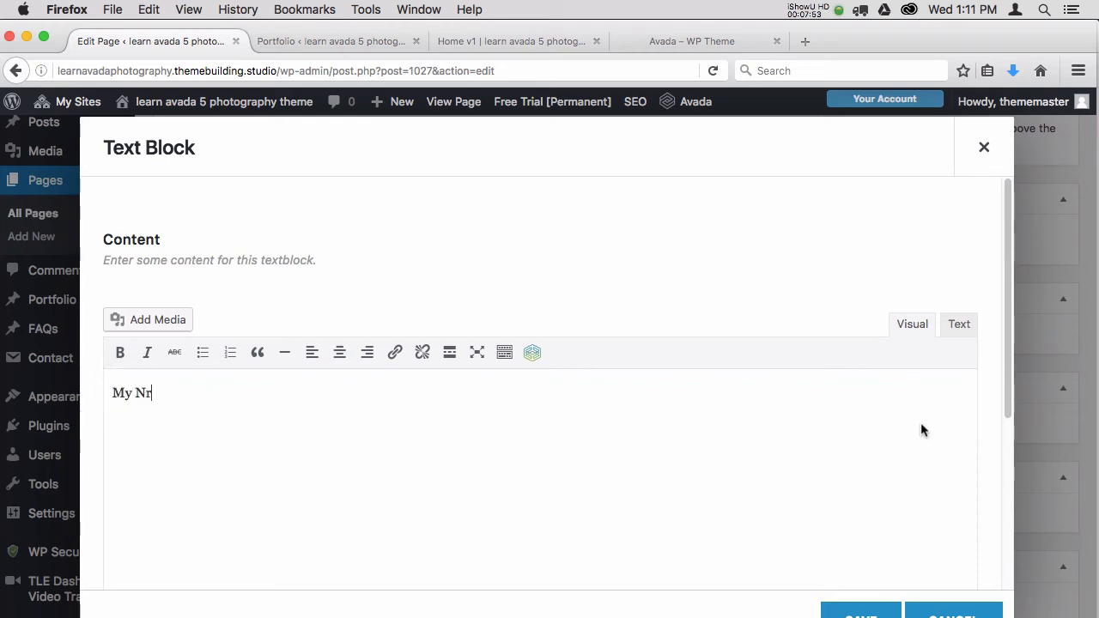
pyautogui.write('r')
pyautogui.press('BackSpace')
pyautogui.press('BackSpace')
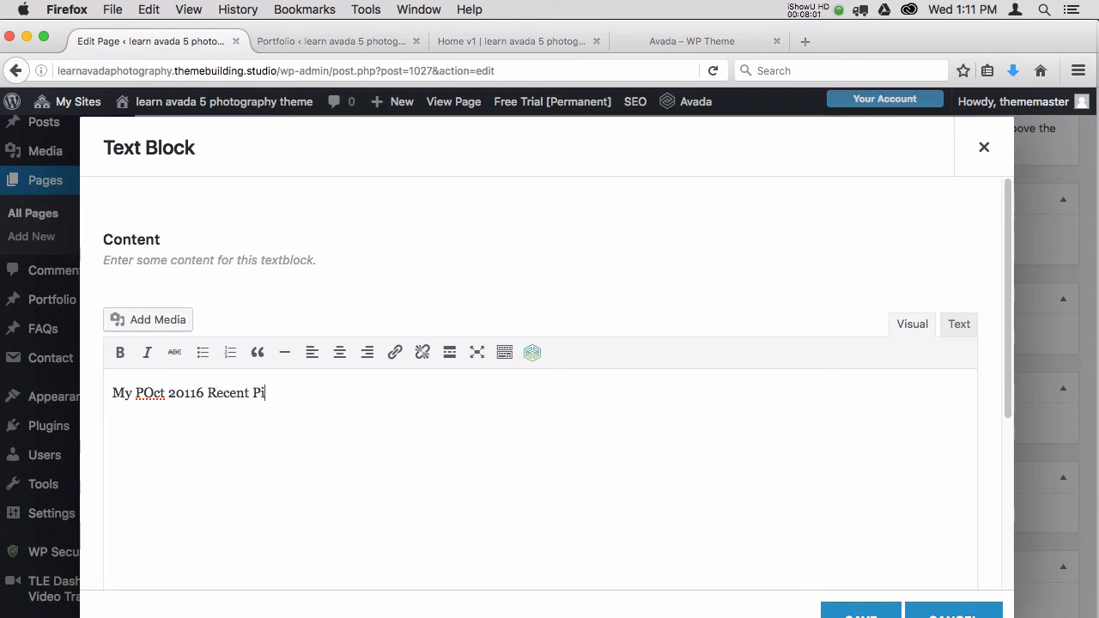
pyautogui.click(144, 392)
pyautogui.press('BackSpace')
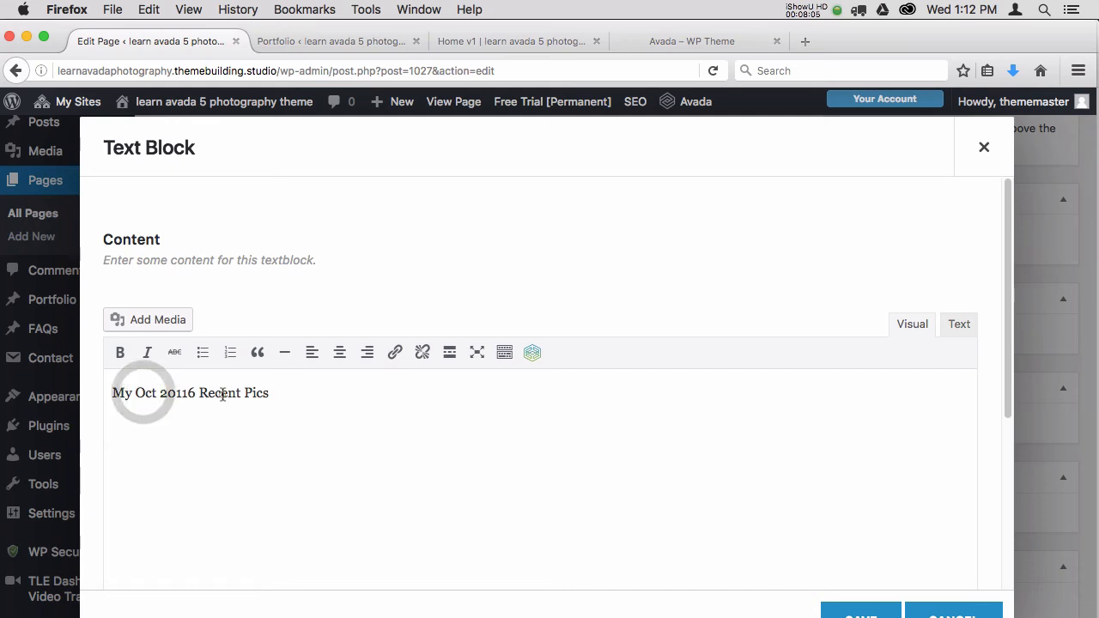
# Format the cloned text block's line as Heading 1 and save the element.
pyautogui.click(222, 393)
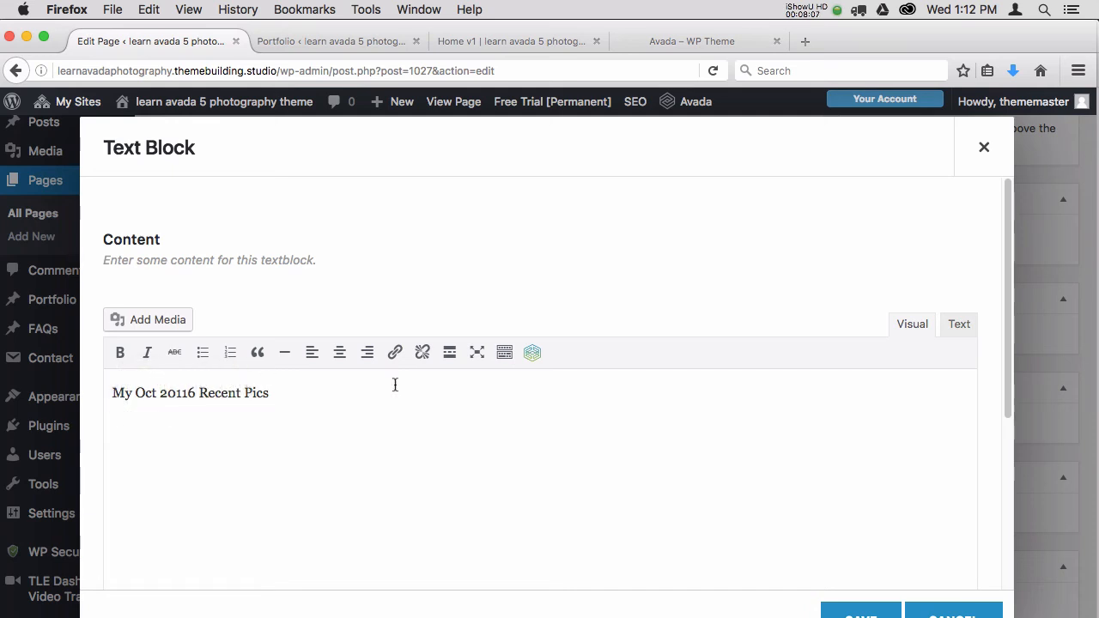
pyautogui.click(508, 354)
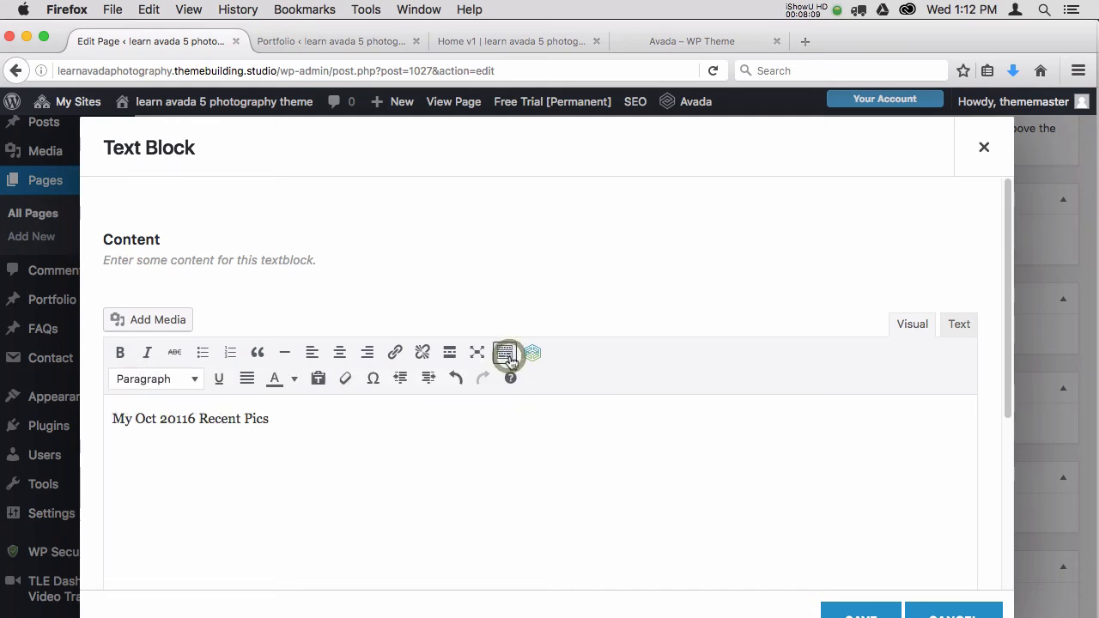
pyautogui.click(195, 381)
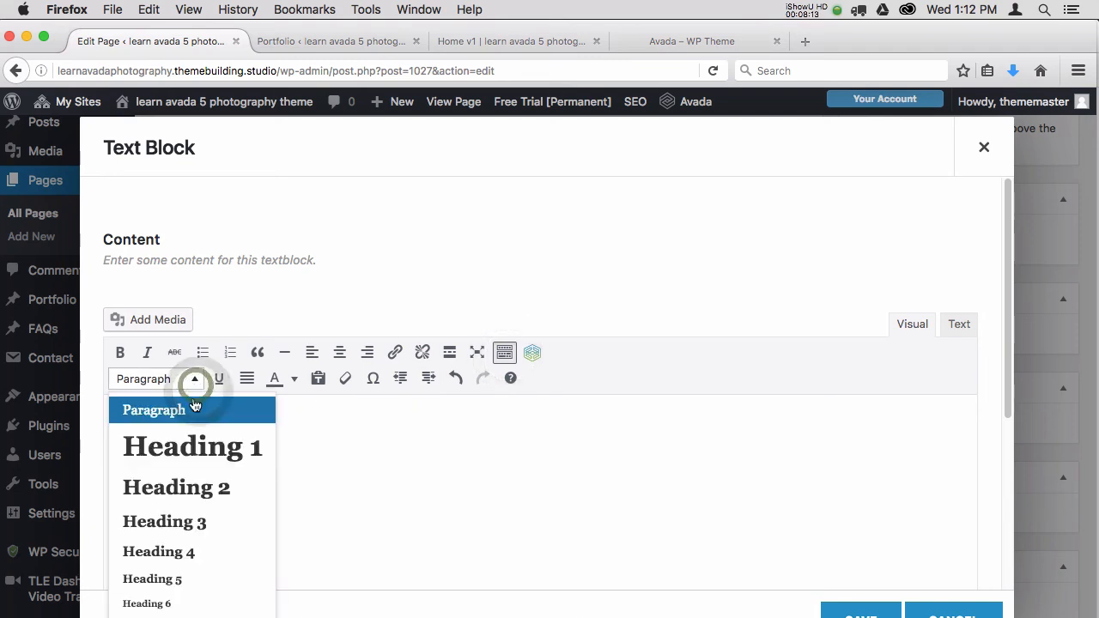
pyautogui.click(193, 447)
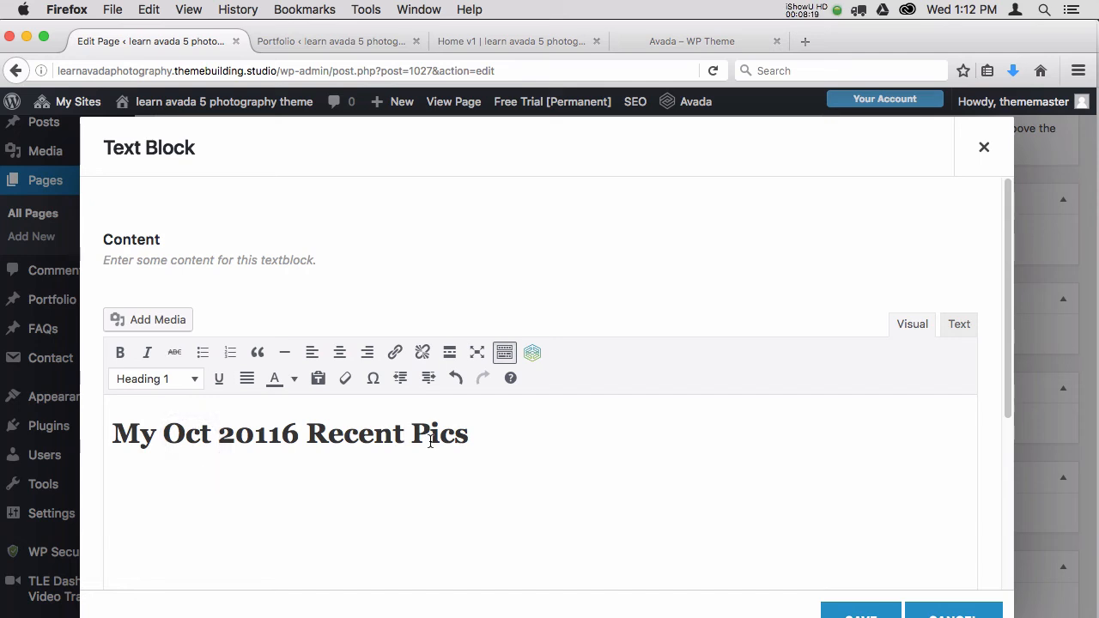
pyautogui.click(854, 613)
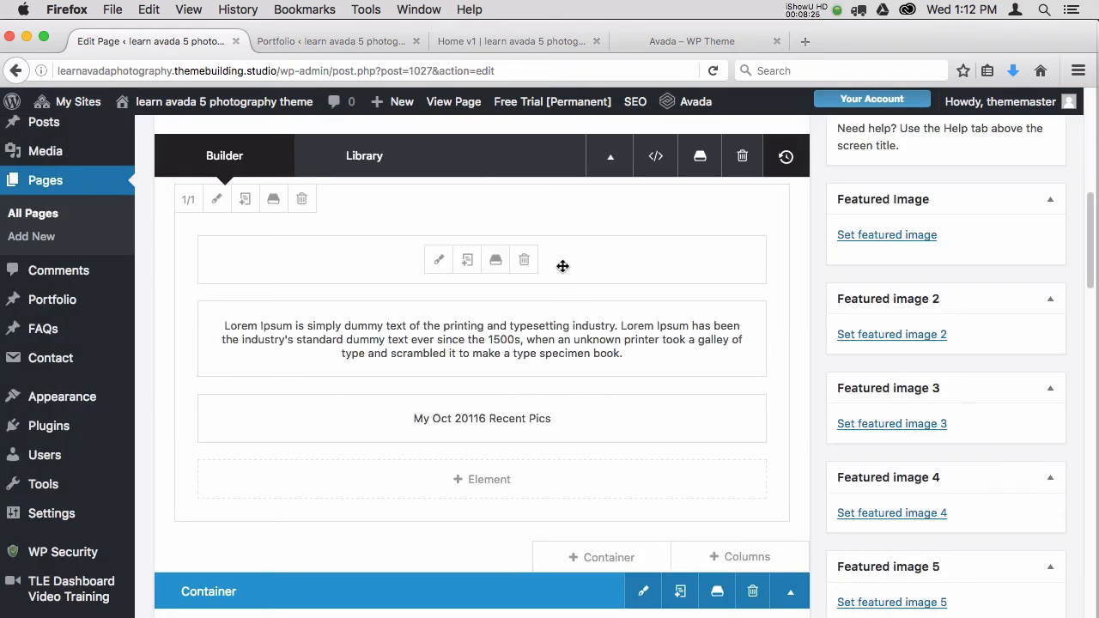
# Update the Home v1 page, close its outdated preview and return to the page editor.
pyautogui.moveTo(1089, 257); pyautogui.dragTo(1089, 191)
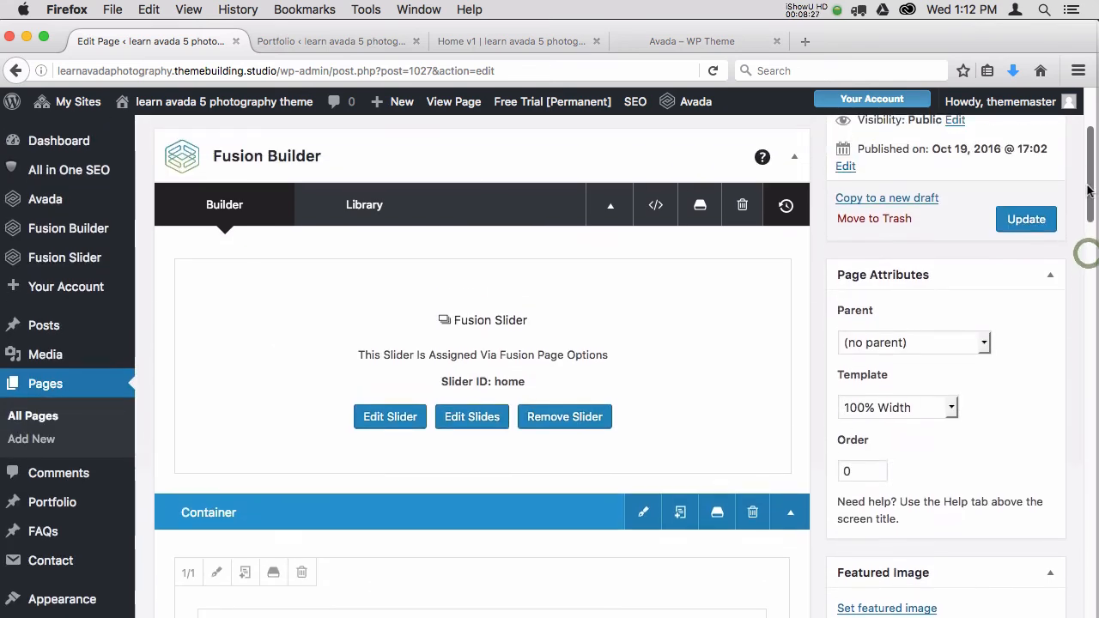
pyautogui.click(1027, 222)
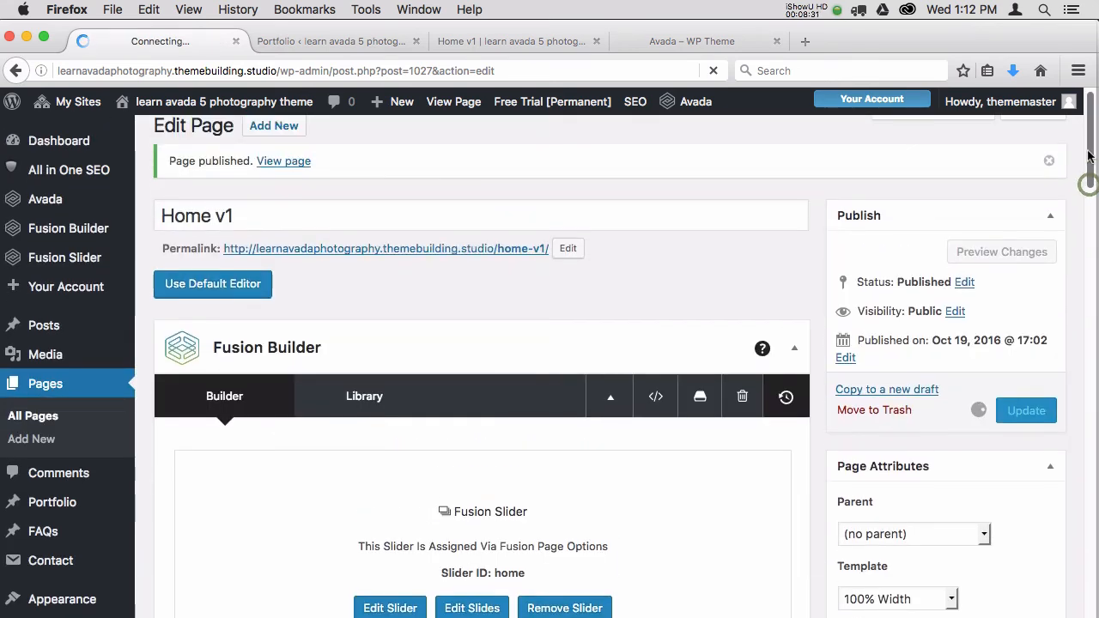
pyautogui.click(510, 40)
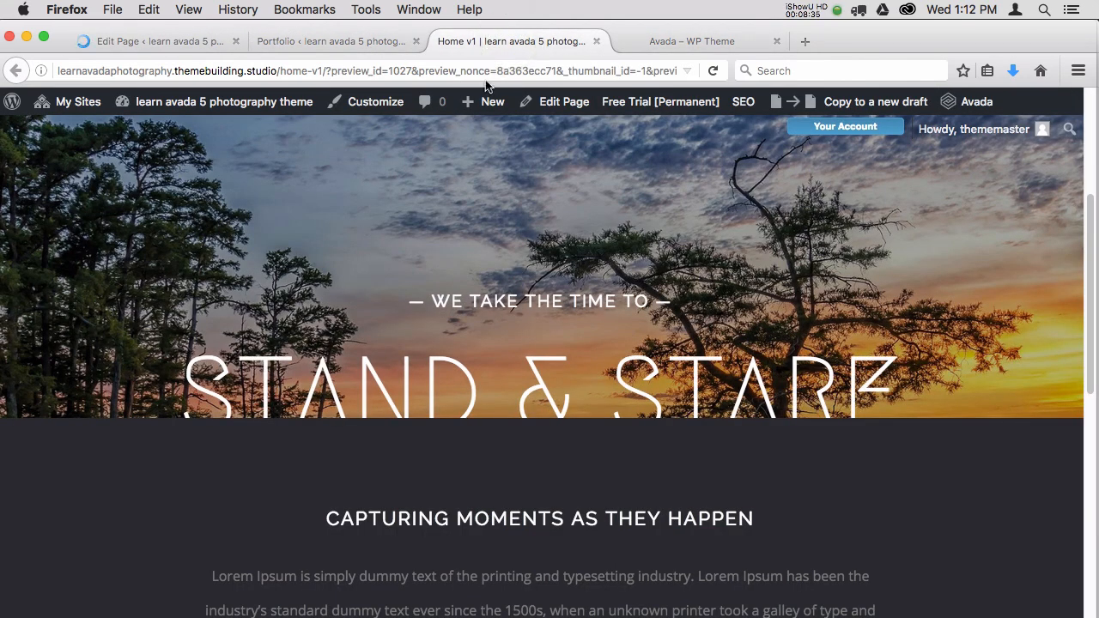
pyautogui.click(596, 42)
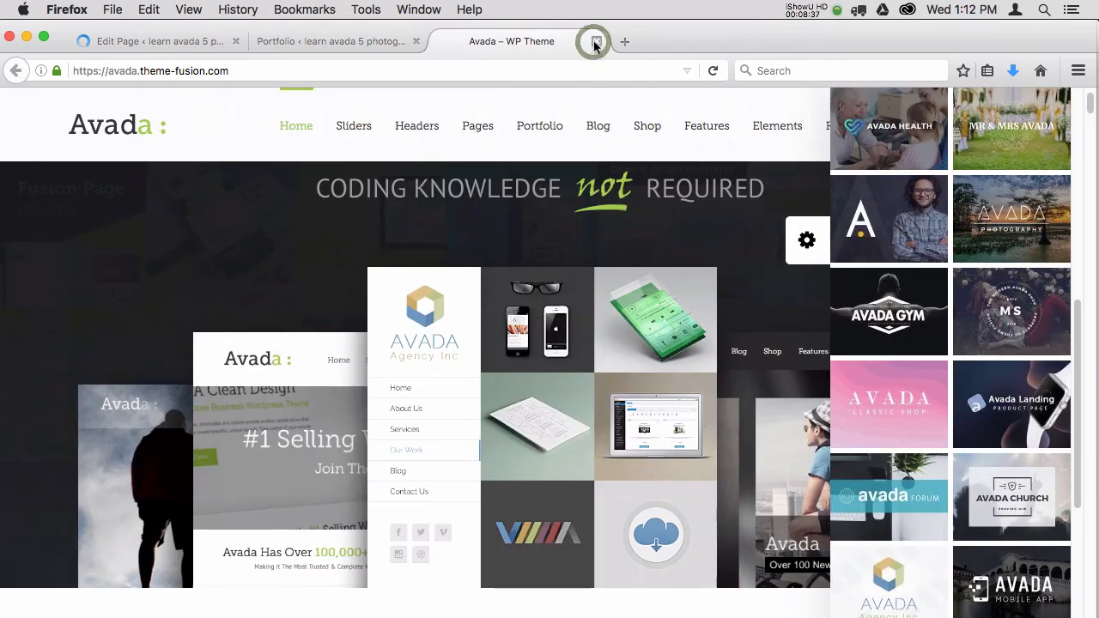
pyautogui.click(161, 42)
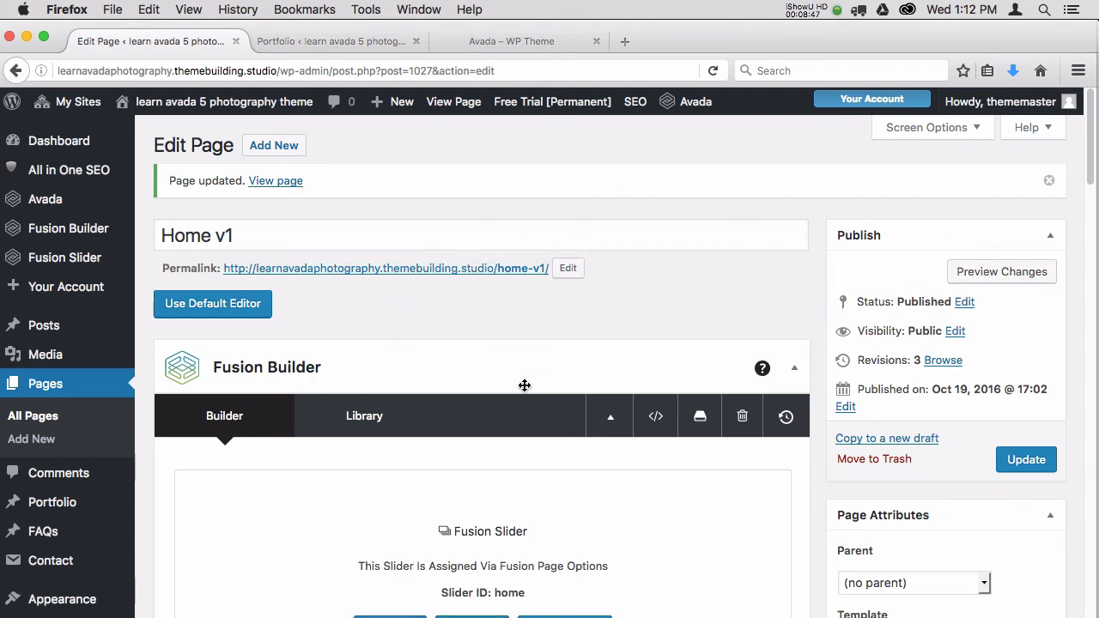
# Preview the updated Home v1 page, check the new heading above the portfolio grid, and close the preview.
pyautogui.click(996, 281)
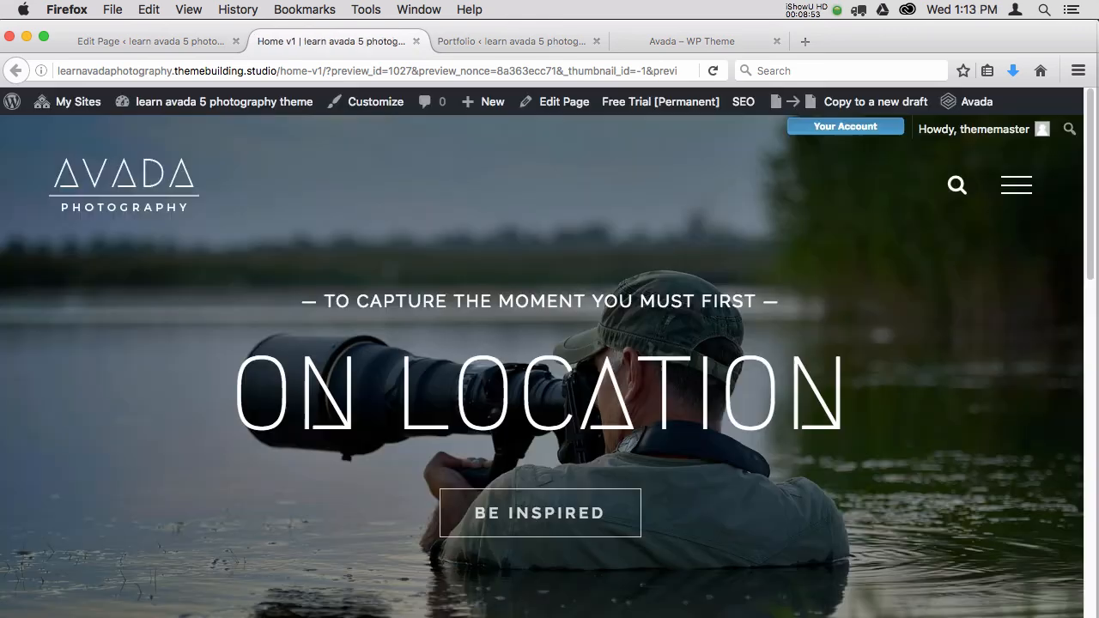
pyautogui.moveTo(1094, 178); pyautogui.dragTo(1096, 381)
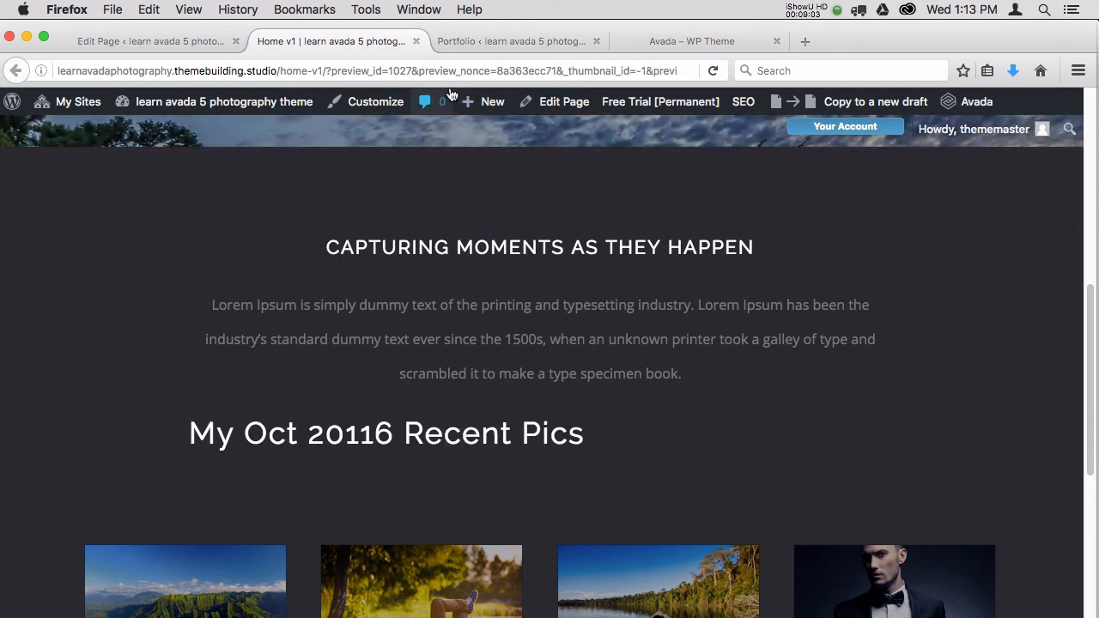
pyautogui.click(416, 40)
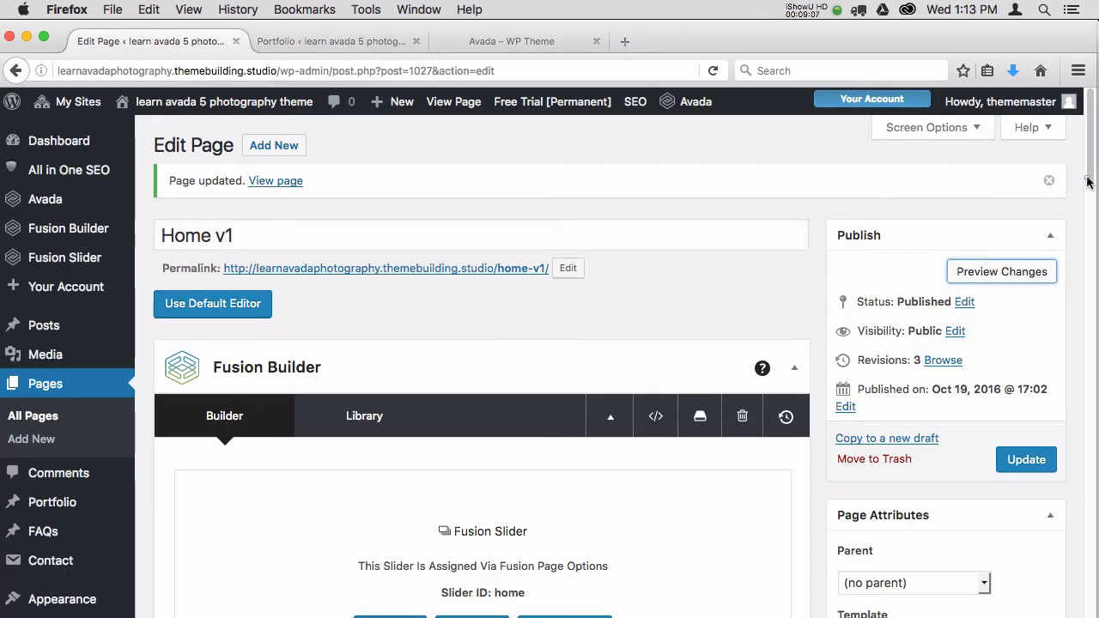
# Delete the "My Oct 20116 Recent Pics" text block from the Home v1 page and update the page.
pyautogui.moveTo(1087, 181); pyautogui.dragTo(1082, 265)
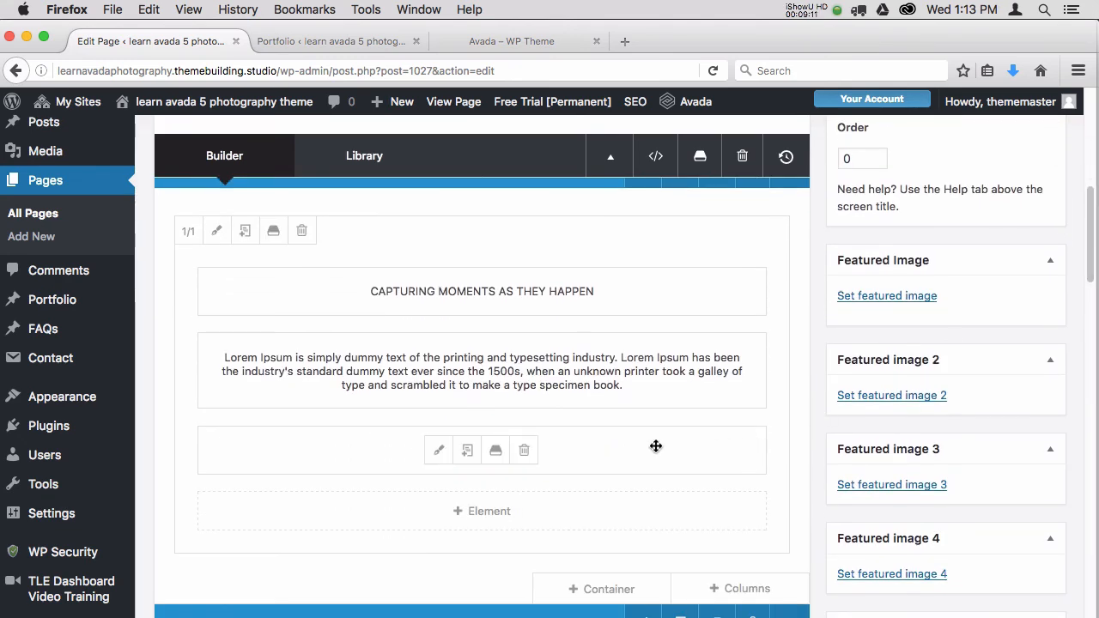
pyautogui.click(524, 454)
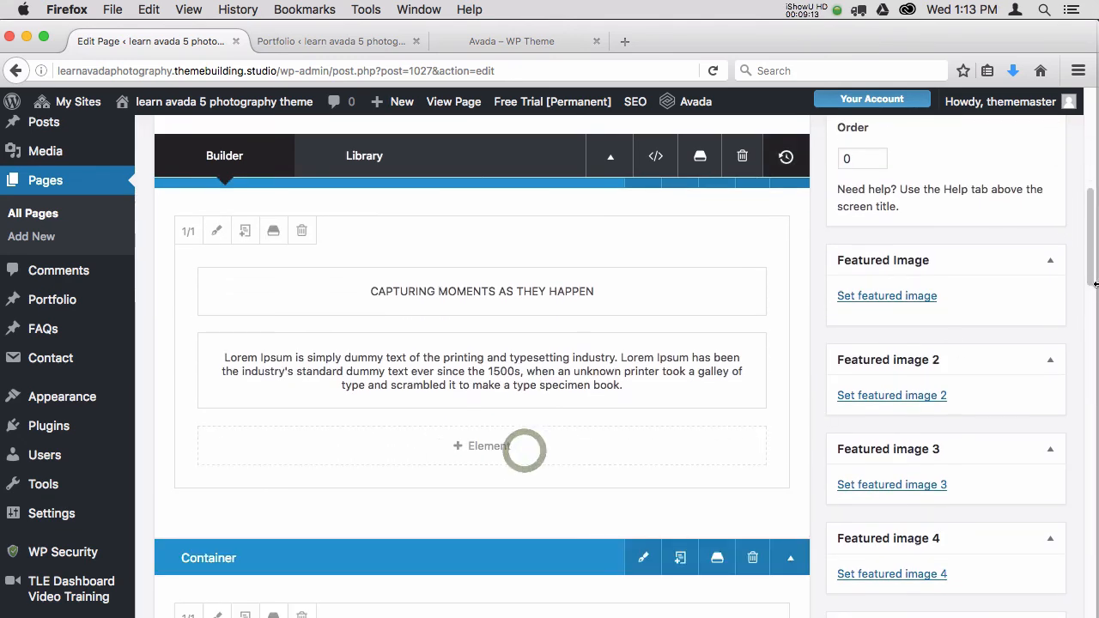
pyautogui.moveTo(1089, 268); pyautogui.dragTo(1092, 203)
pyautogui.click(1022, 267)
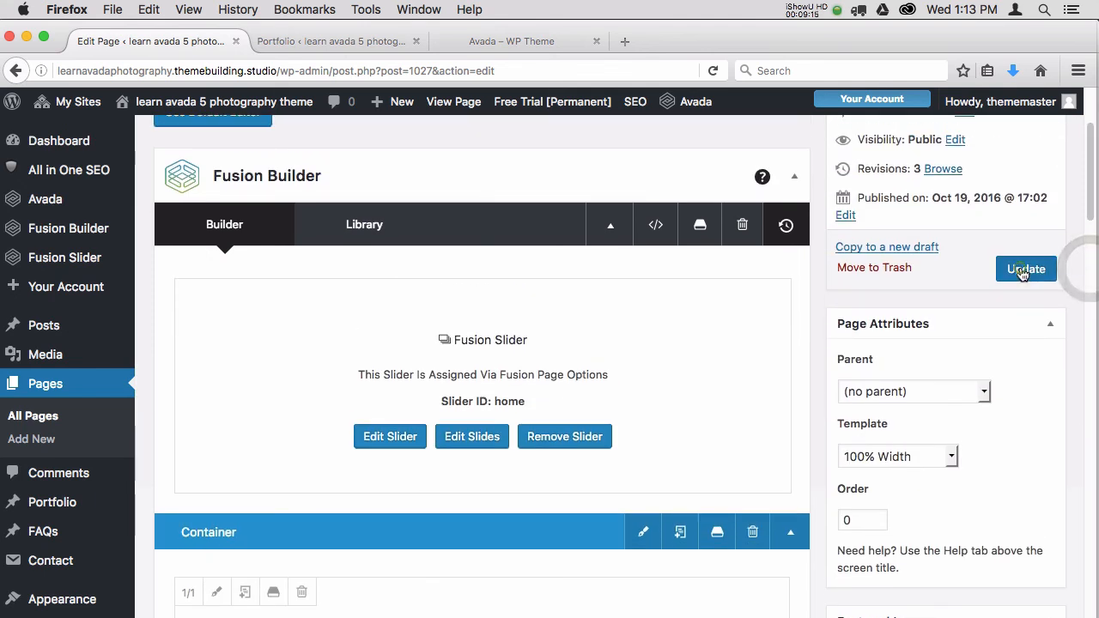